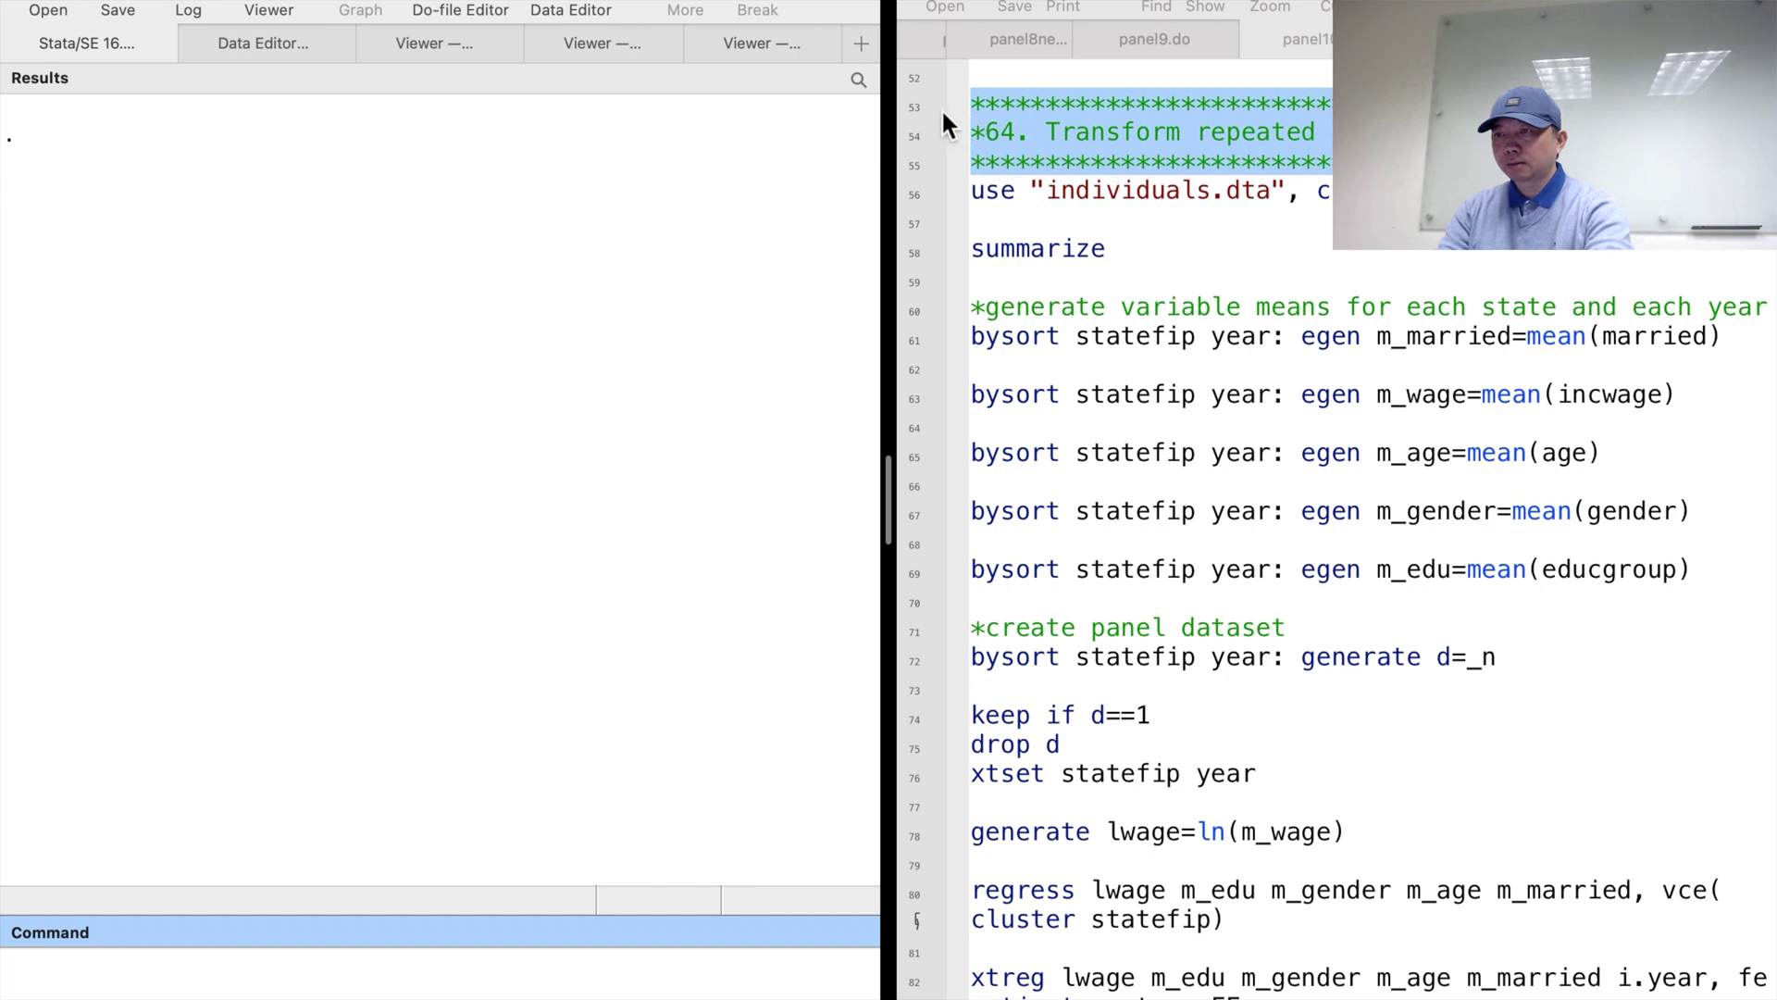
# Load individuals.dta, browse its columns in the Data Editor, and run the summary statistics.
pyautogui.click(903, 108)
pyautogui.moveTo(906, 121); pyautogui.dragTo(909, 178)
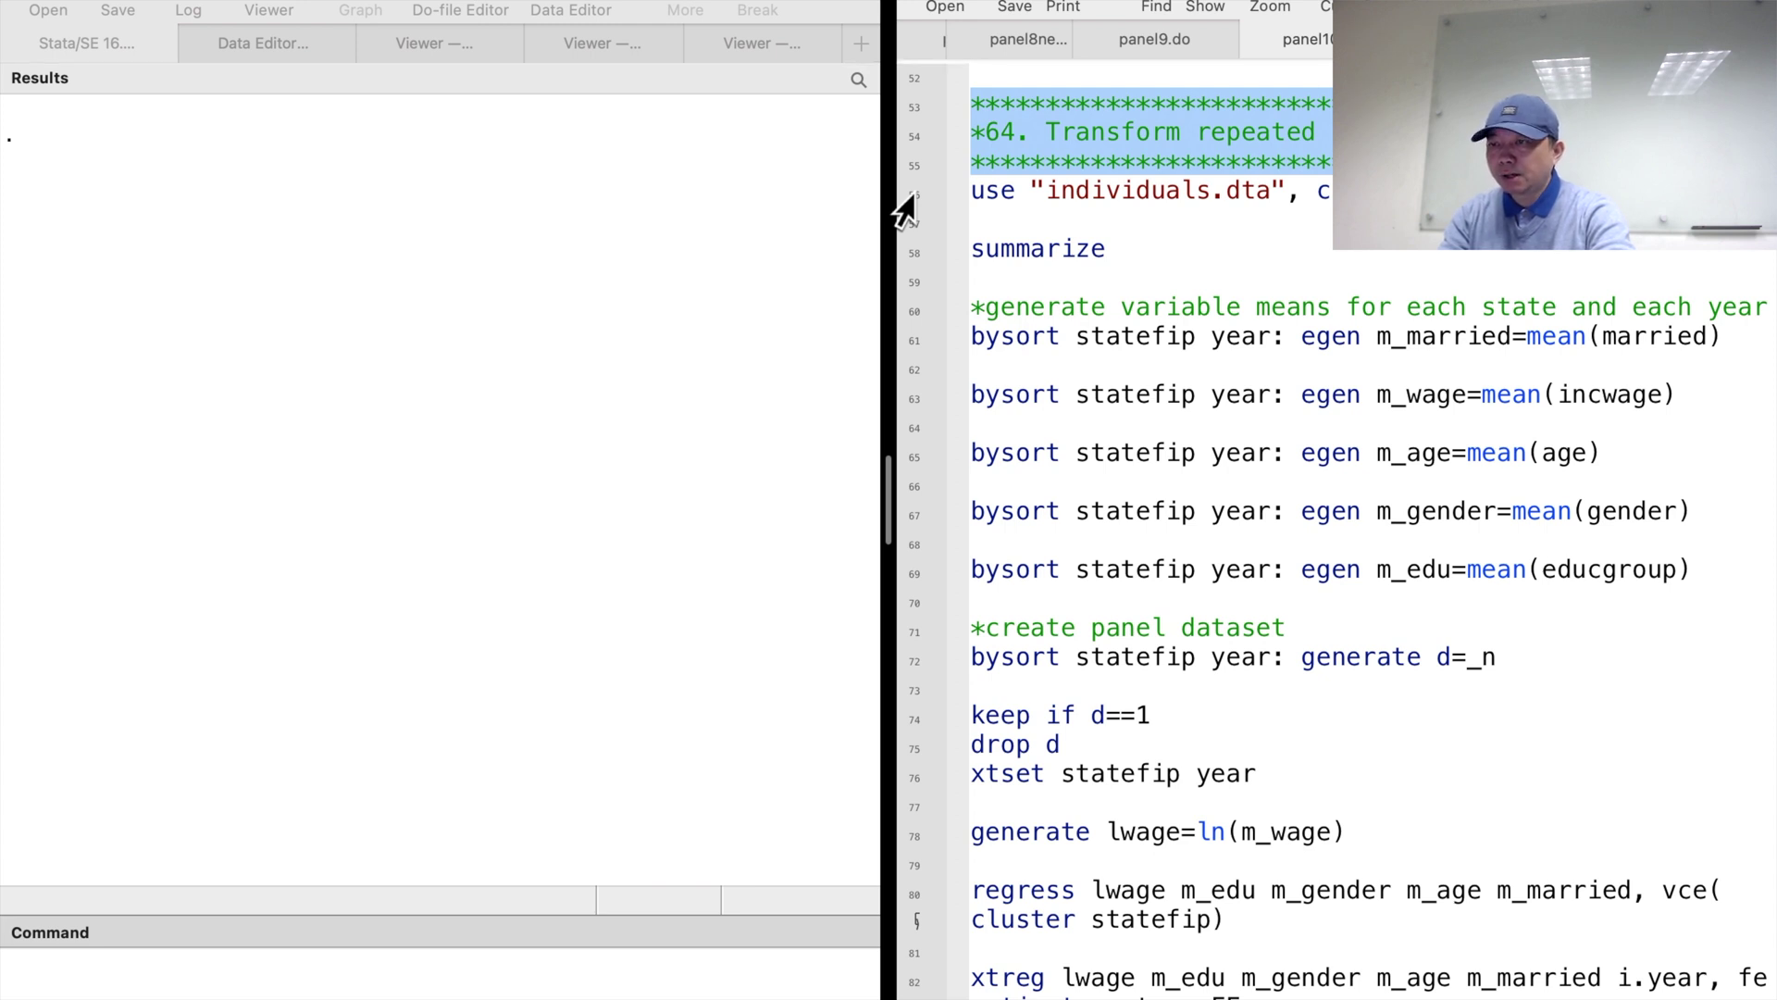
pyautogui.click(910, 195)
pyautogui.press('super+shift+d')
pyautogui.click(308, 42)
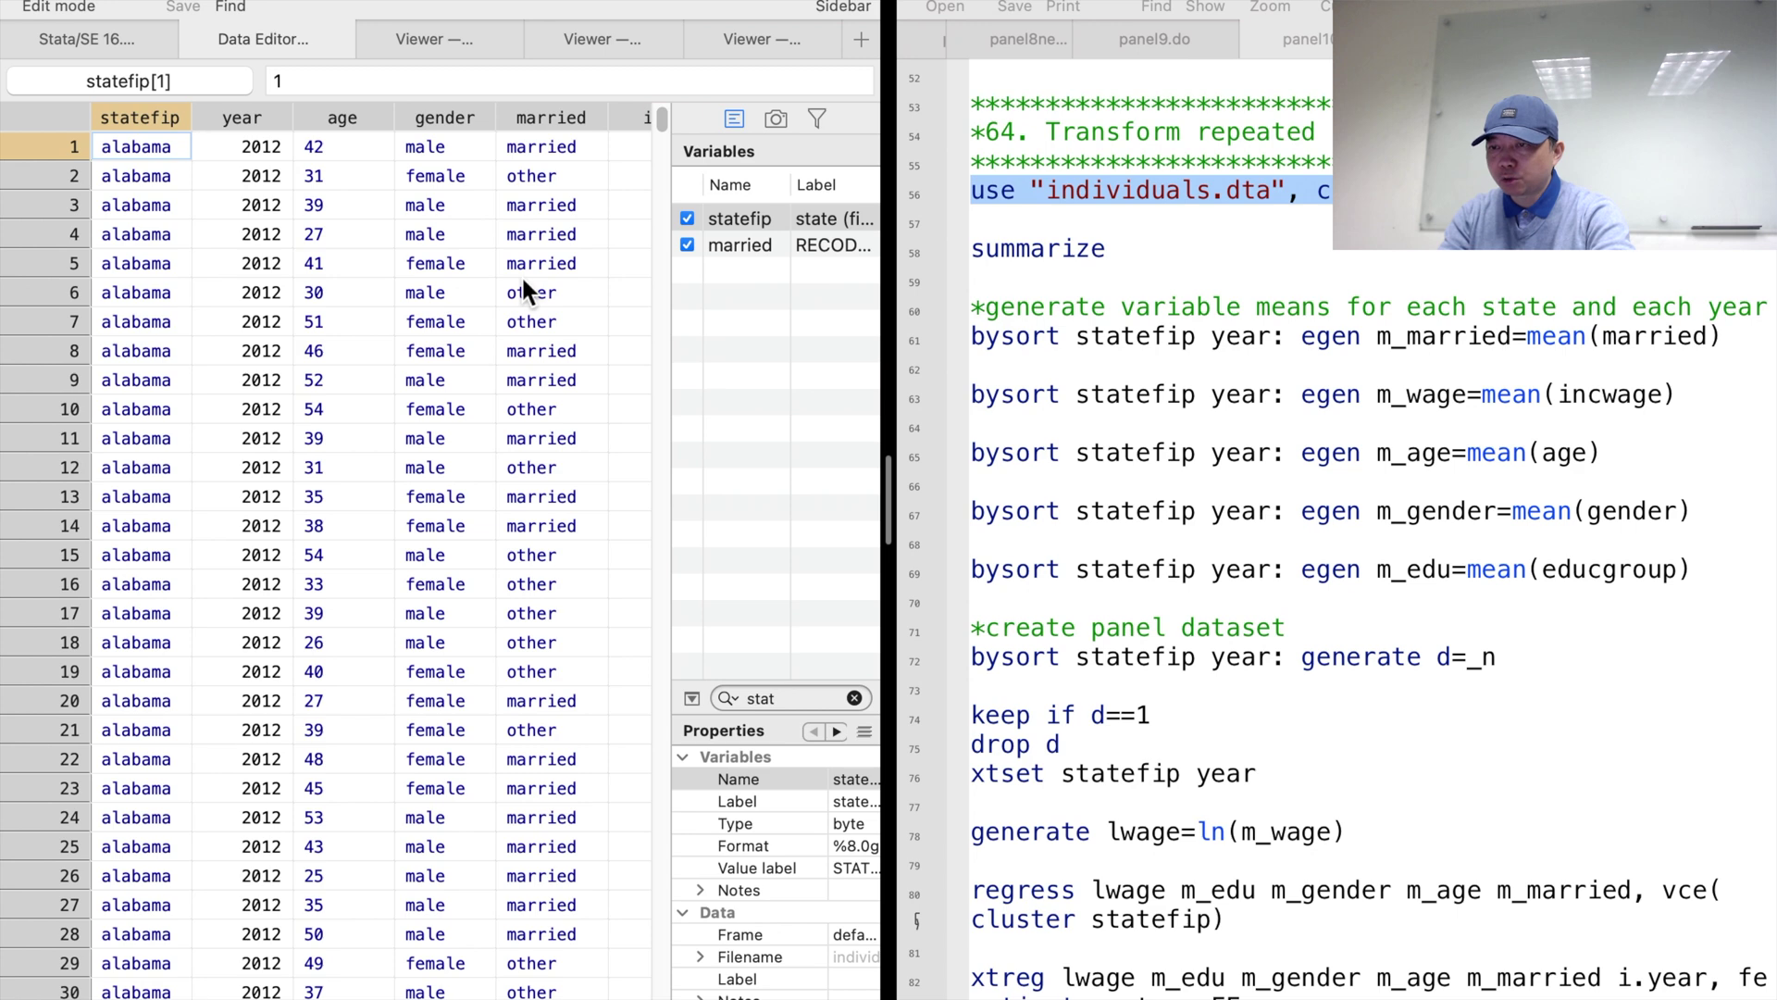
pyautogui.hscroll(1, 523, 291)
pyautogui.hscroll(2, 523, 291)
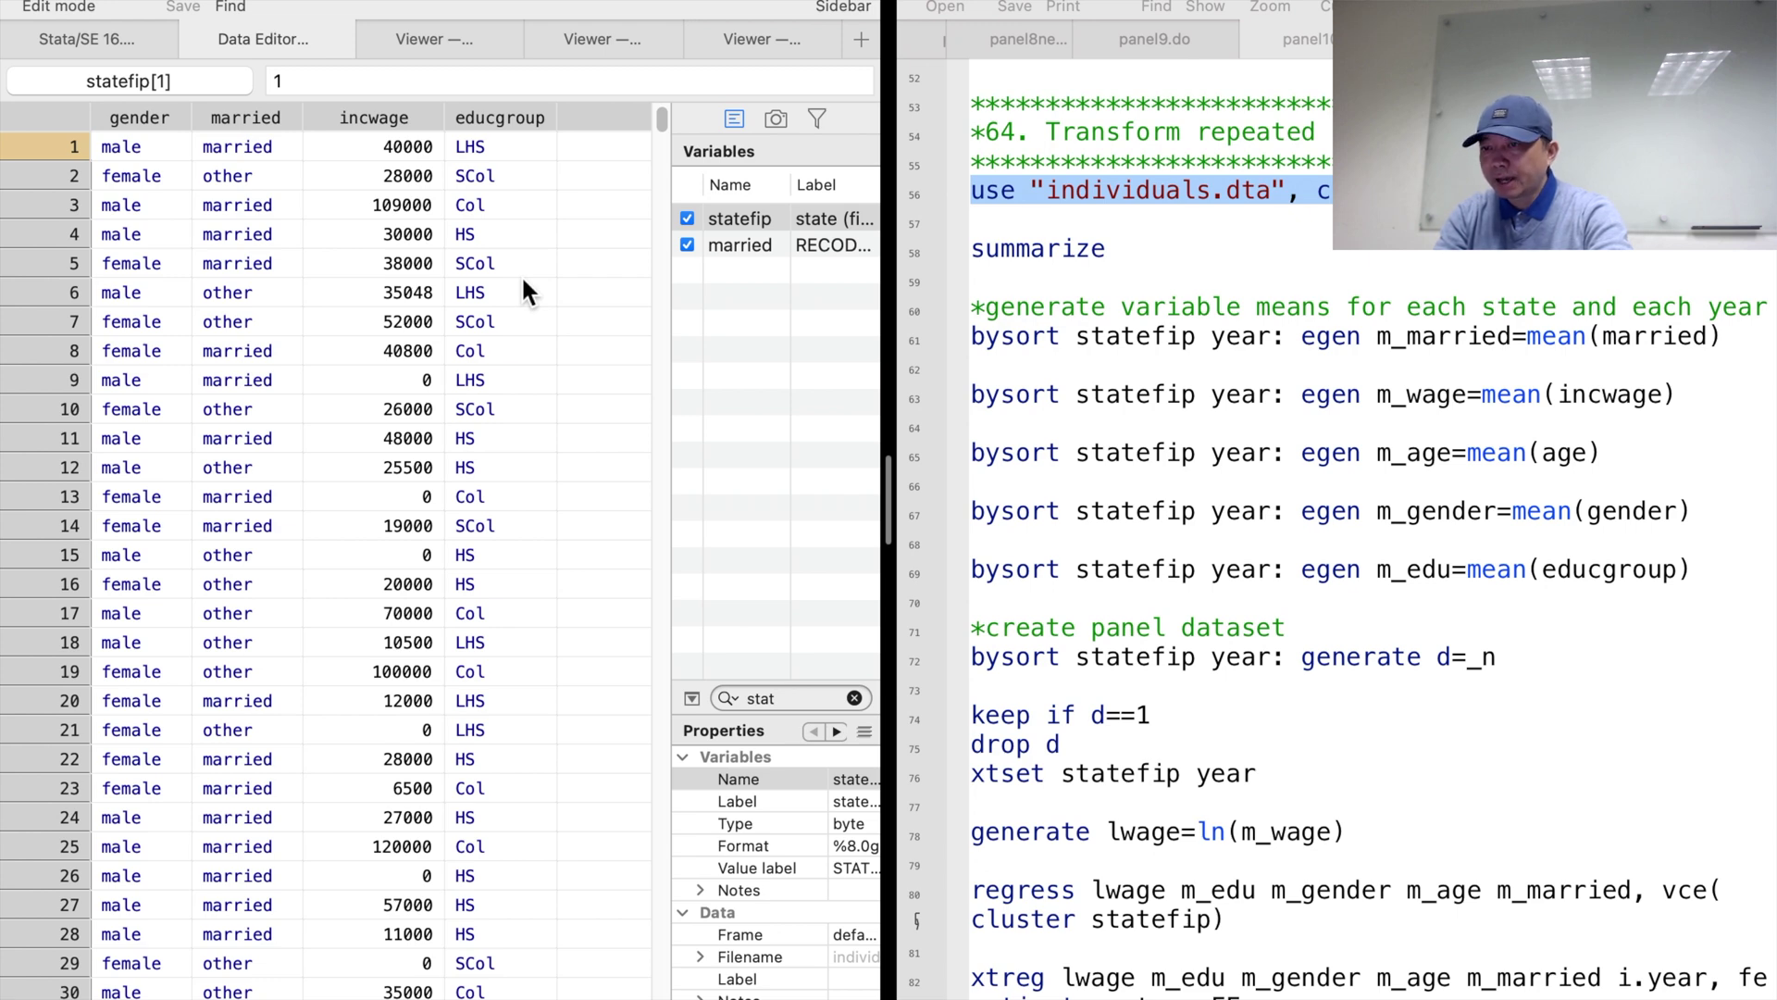
pyautogui.press('super+shift+d')
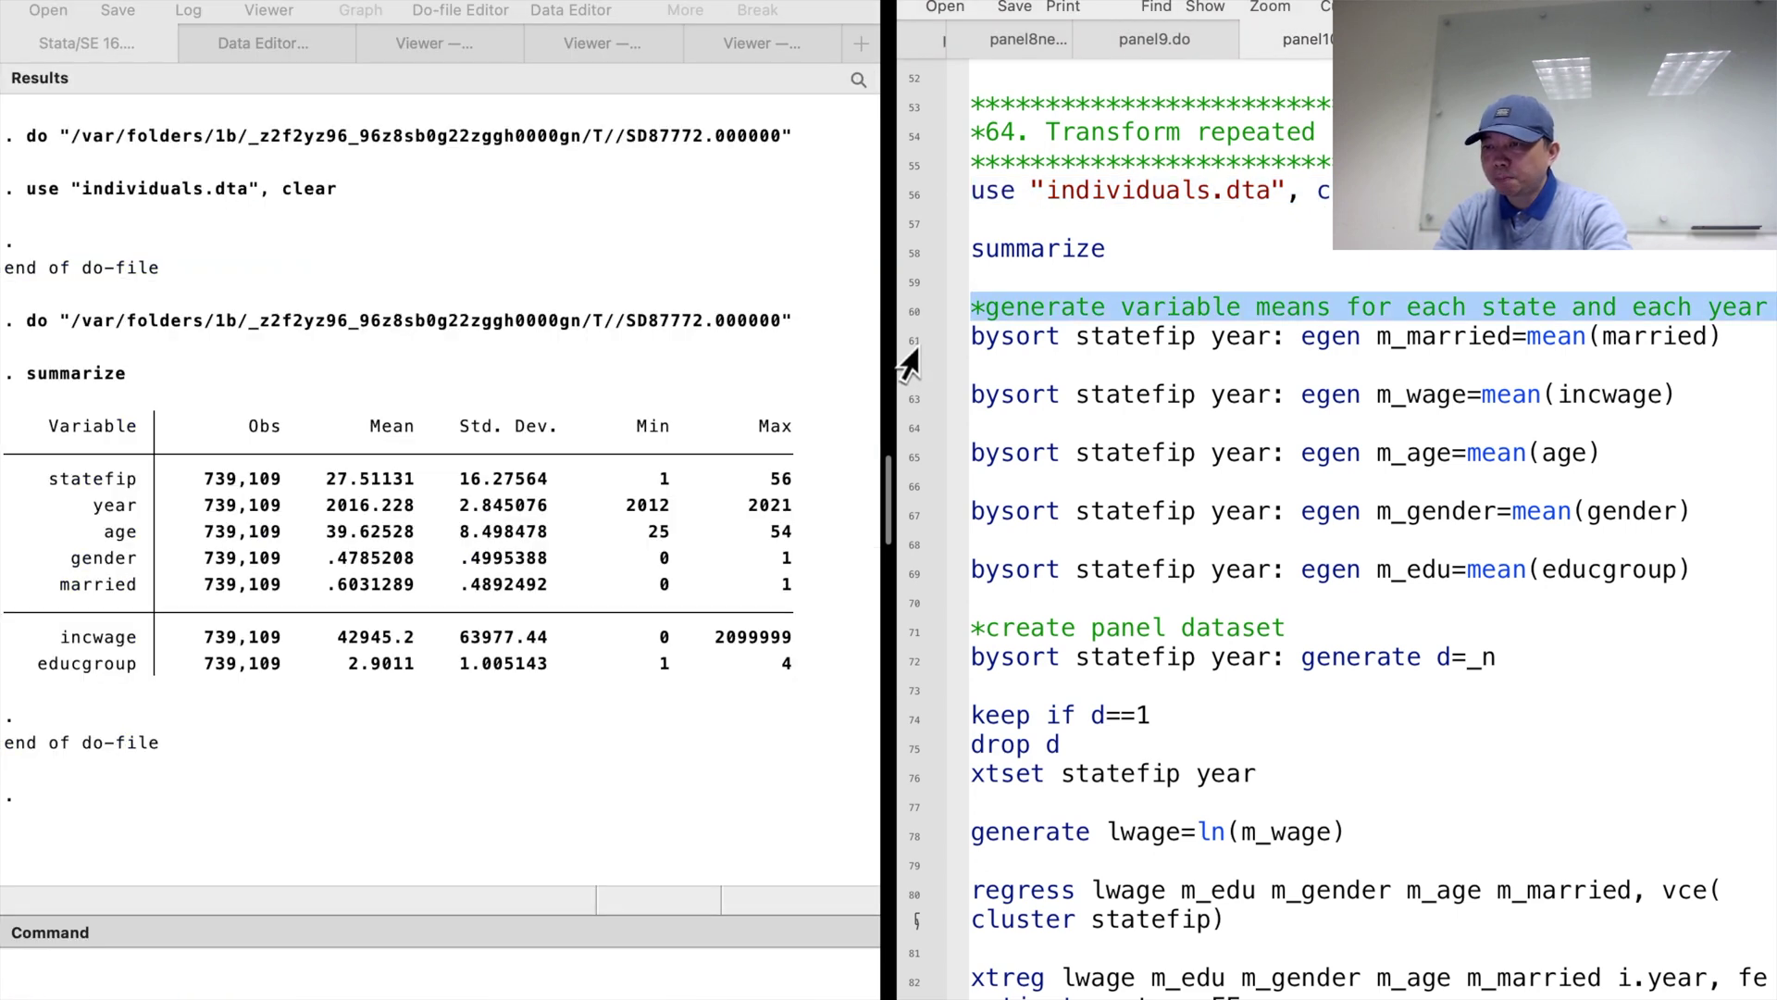
# Compute state-year means m_married, m_wage, m_age, m_gender and m_edu with bysort egen.
pyautogui.click(906, 342)
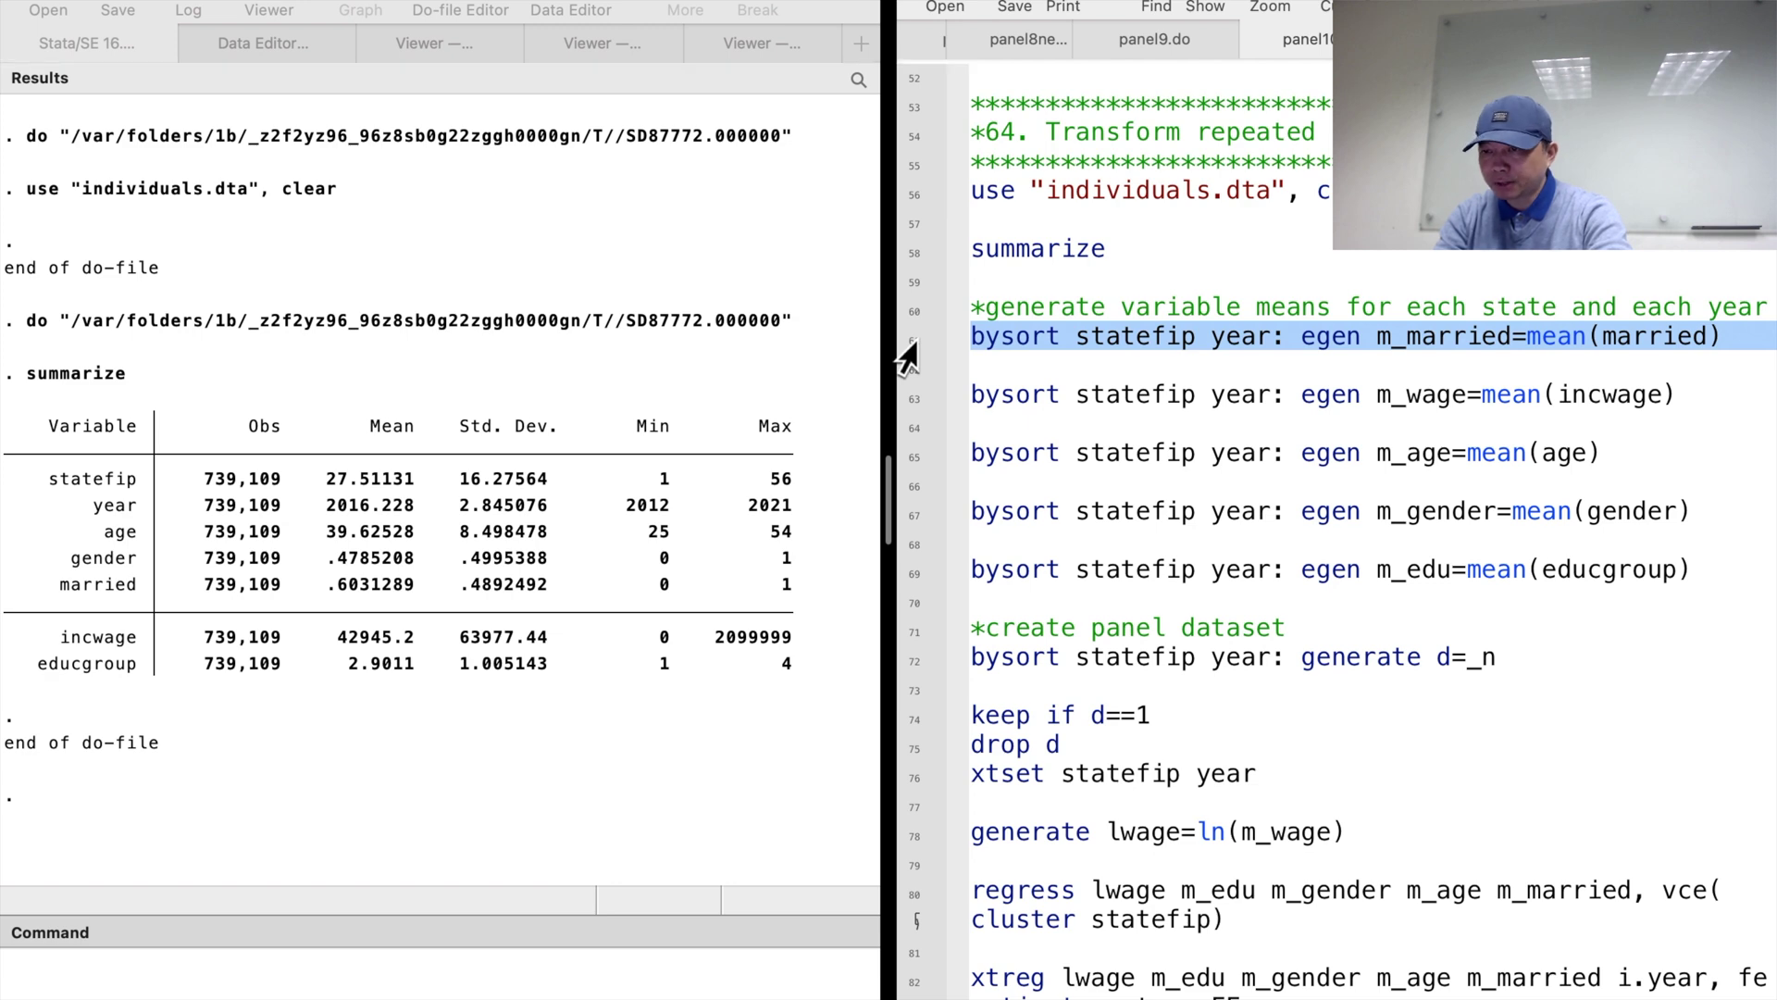
pyautogui.press('super+shift+d')
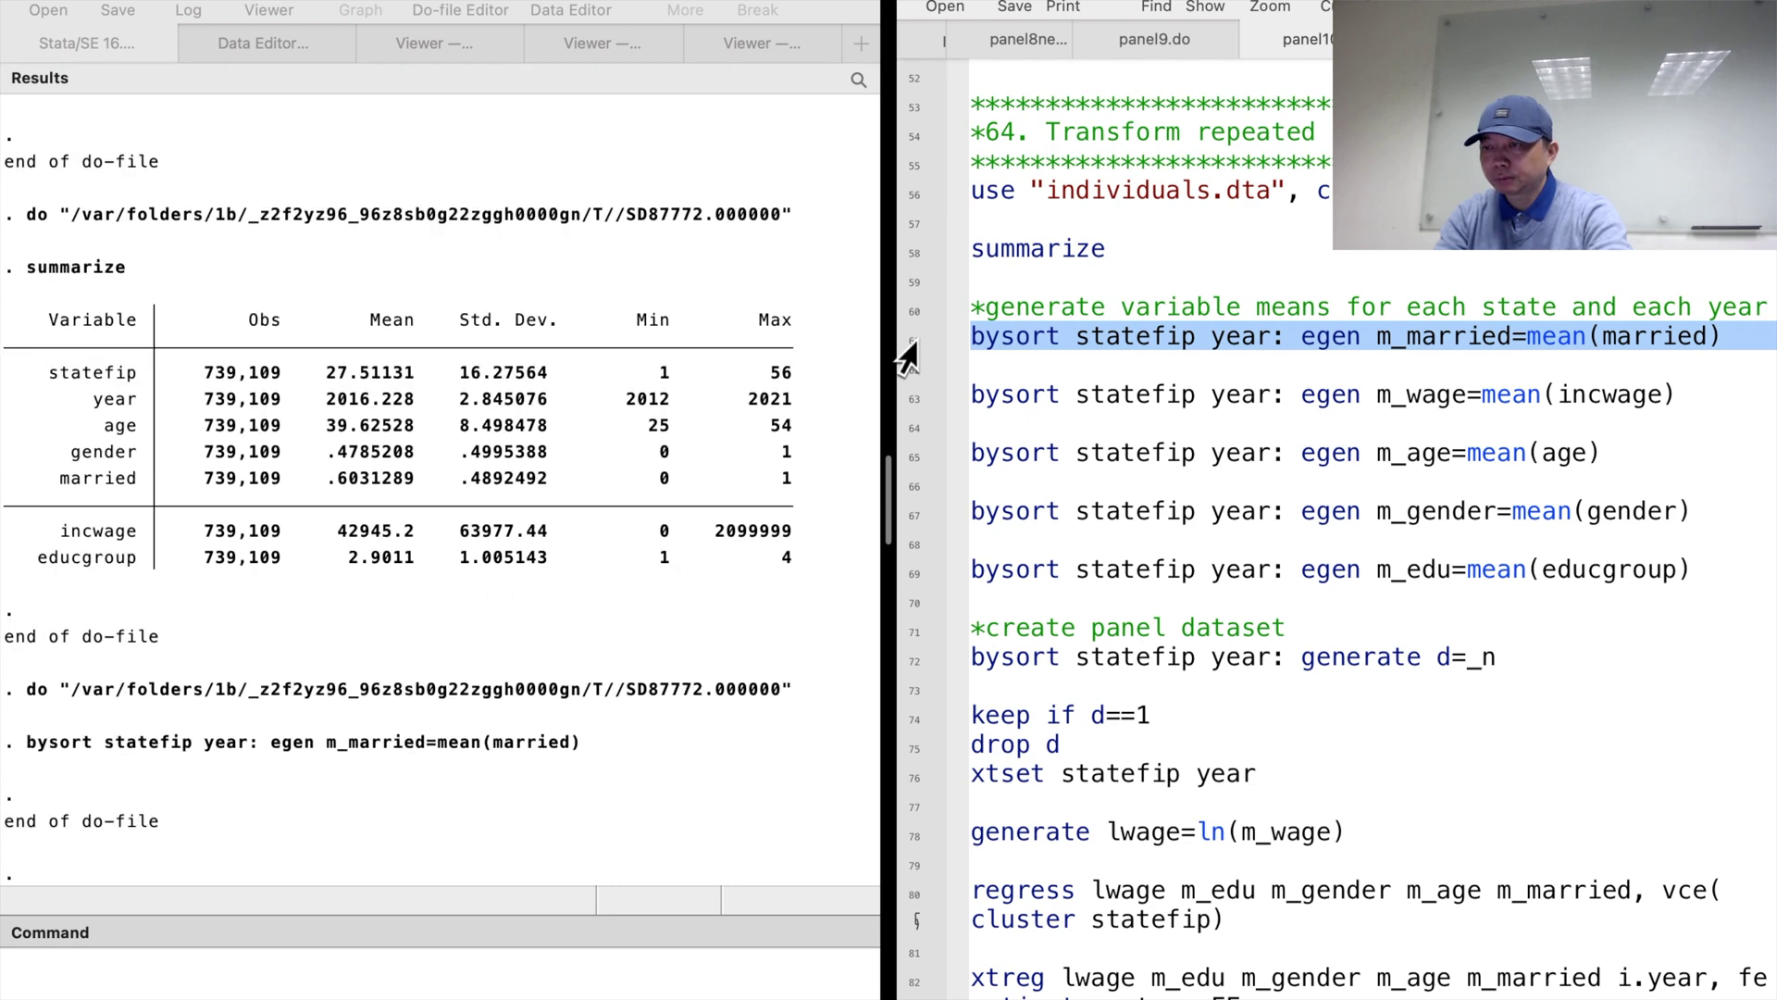
pyautogui.click(907, 398)
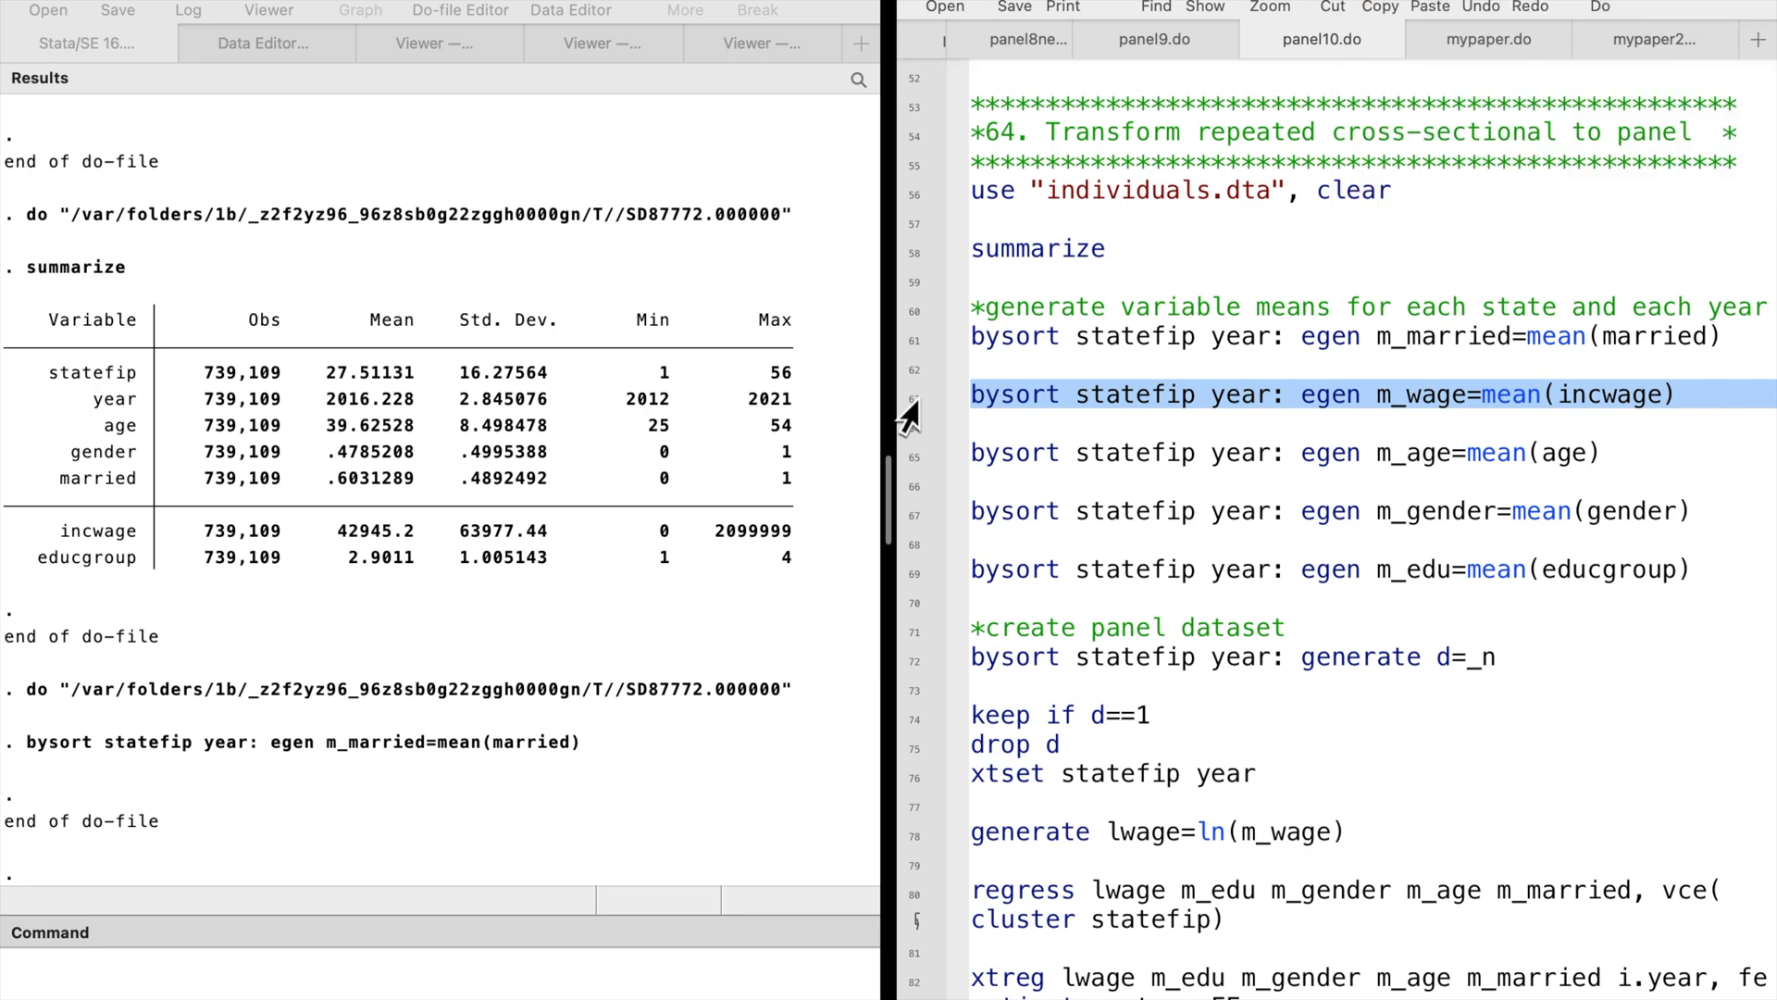
pyautogui.press('super+shift+d')
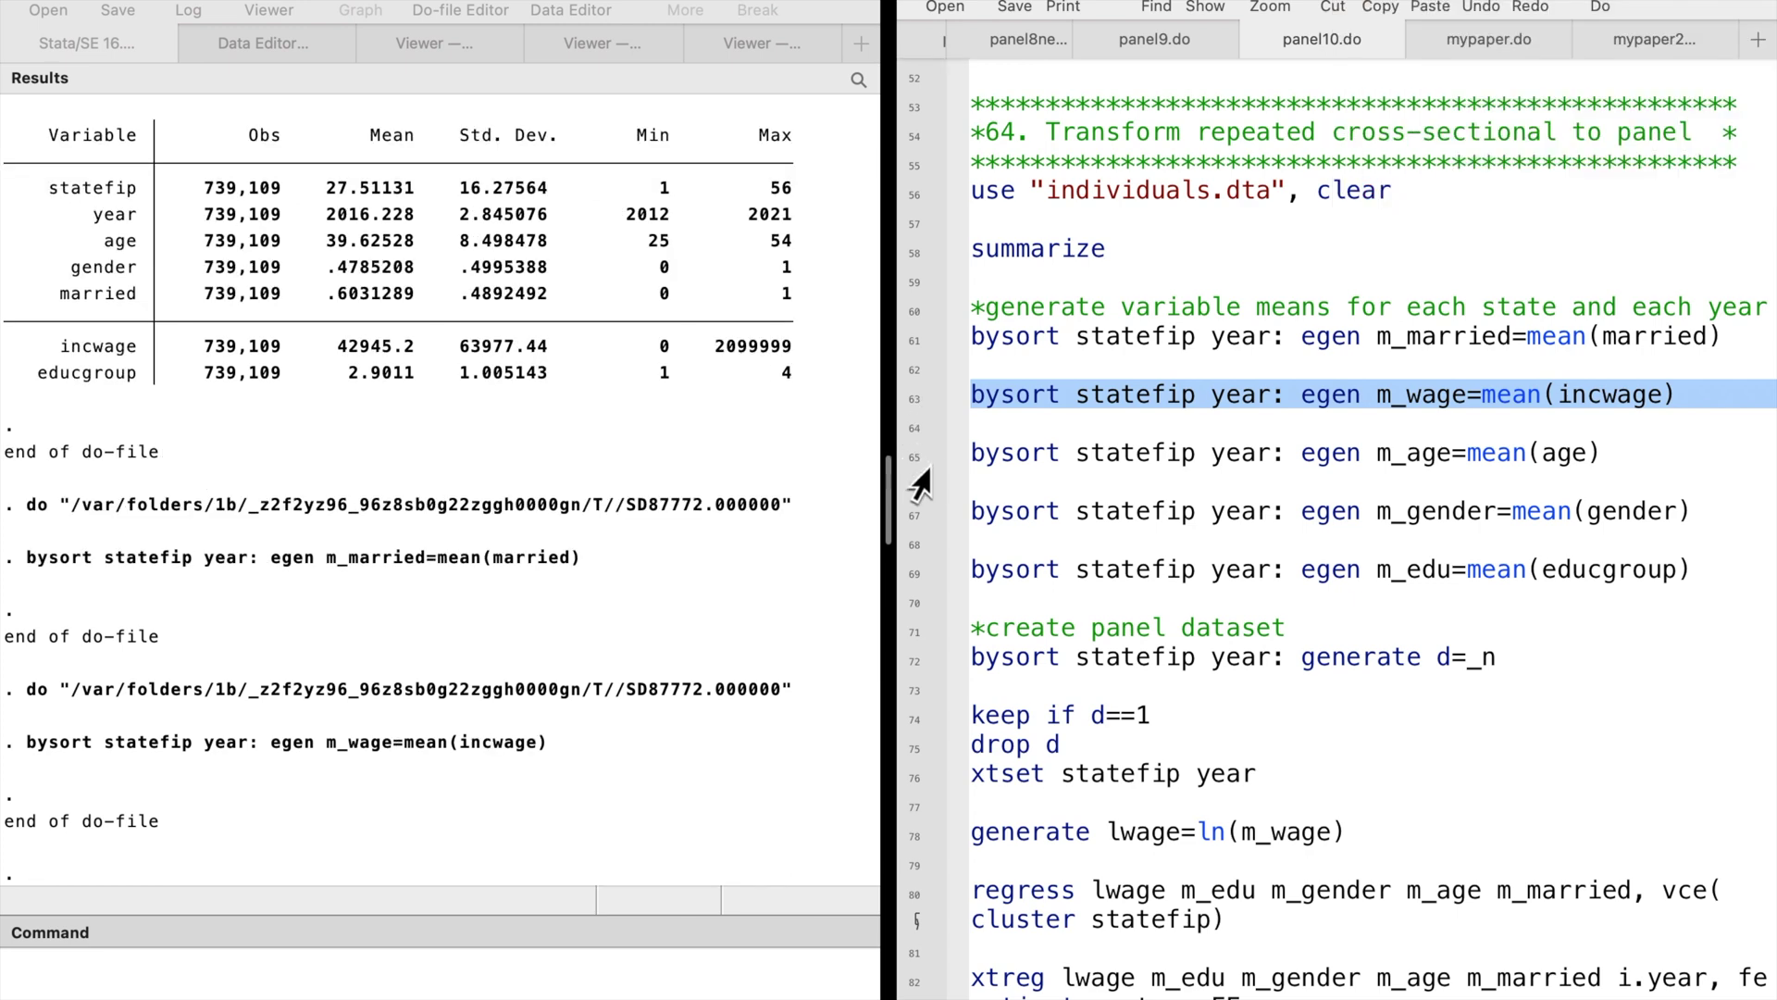
pyautogui.click(904, 458)
pyautogui.moveTo(905, 463); pyautogui.dragTo(905, 583)
pyautogui.press('super+shift+d')
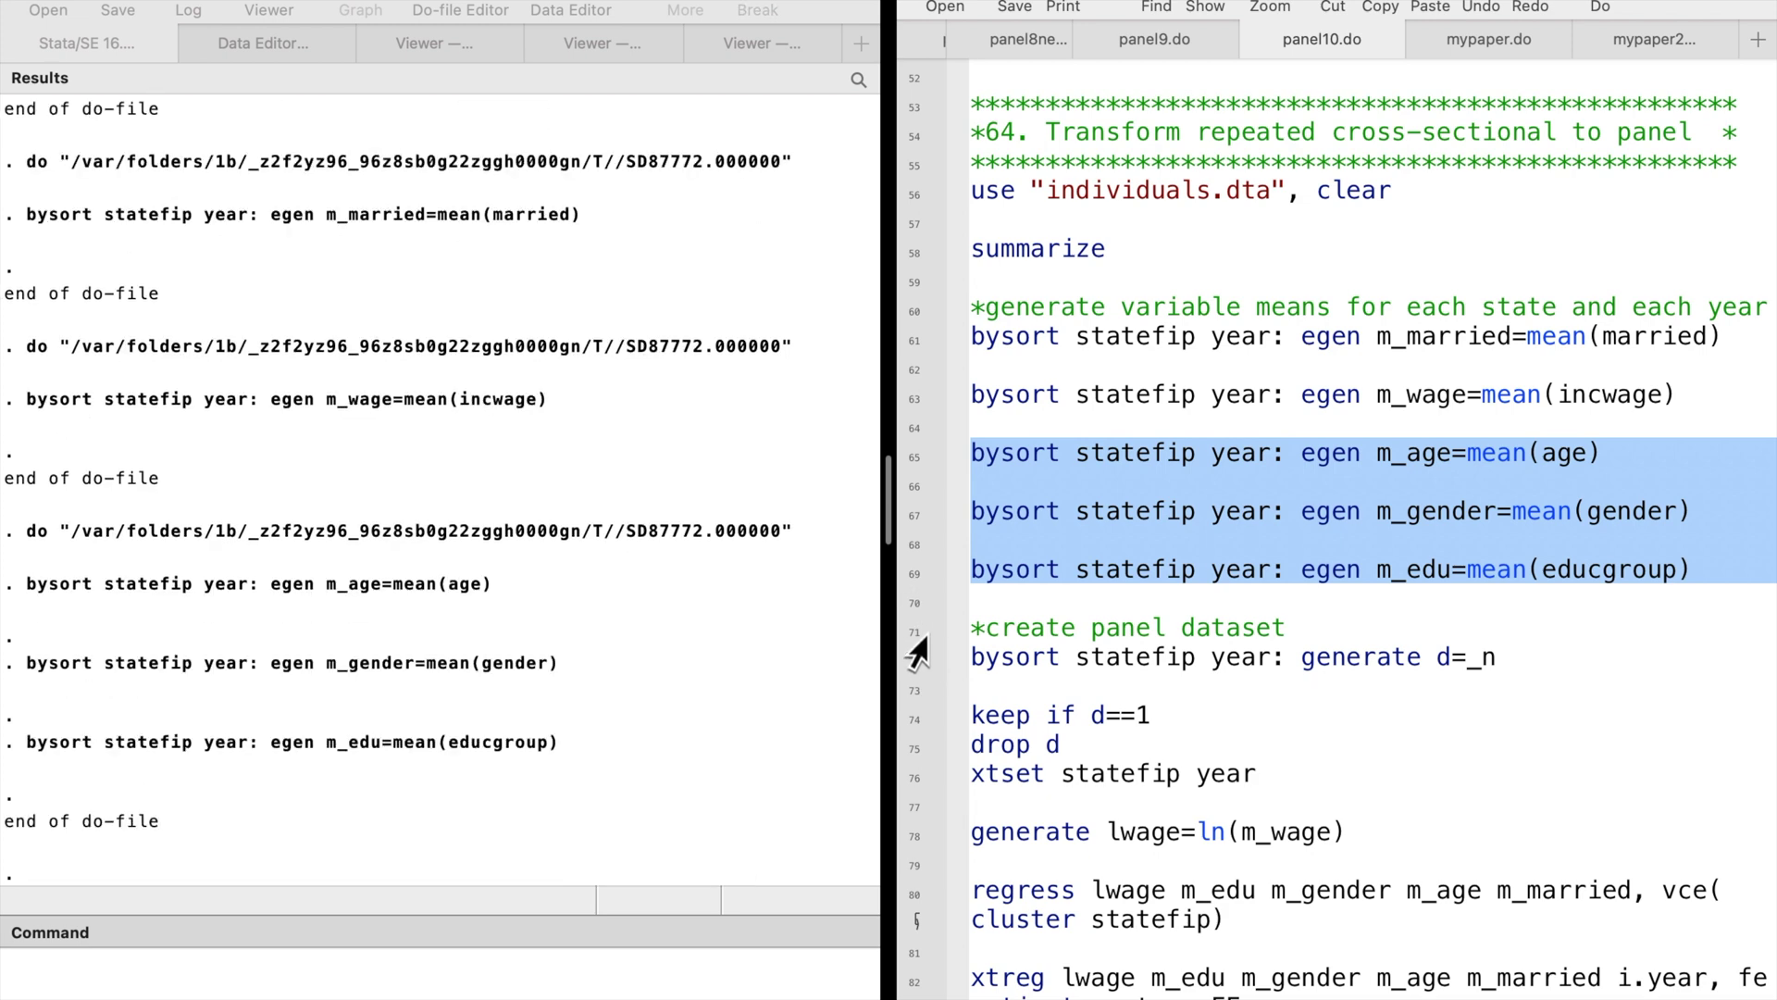
pyautogui.click(910, 634)
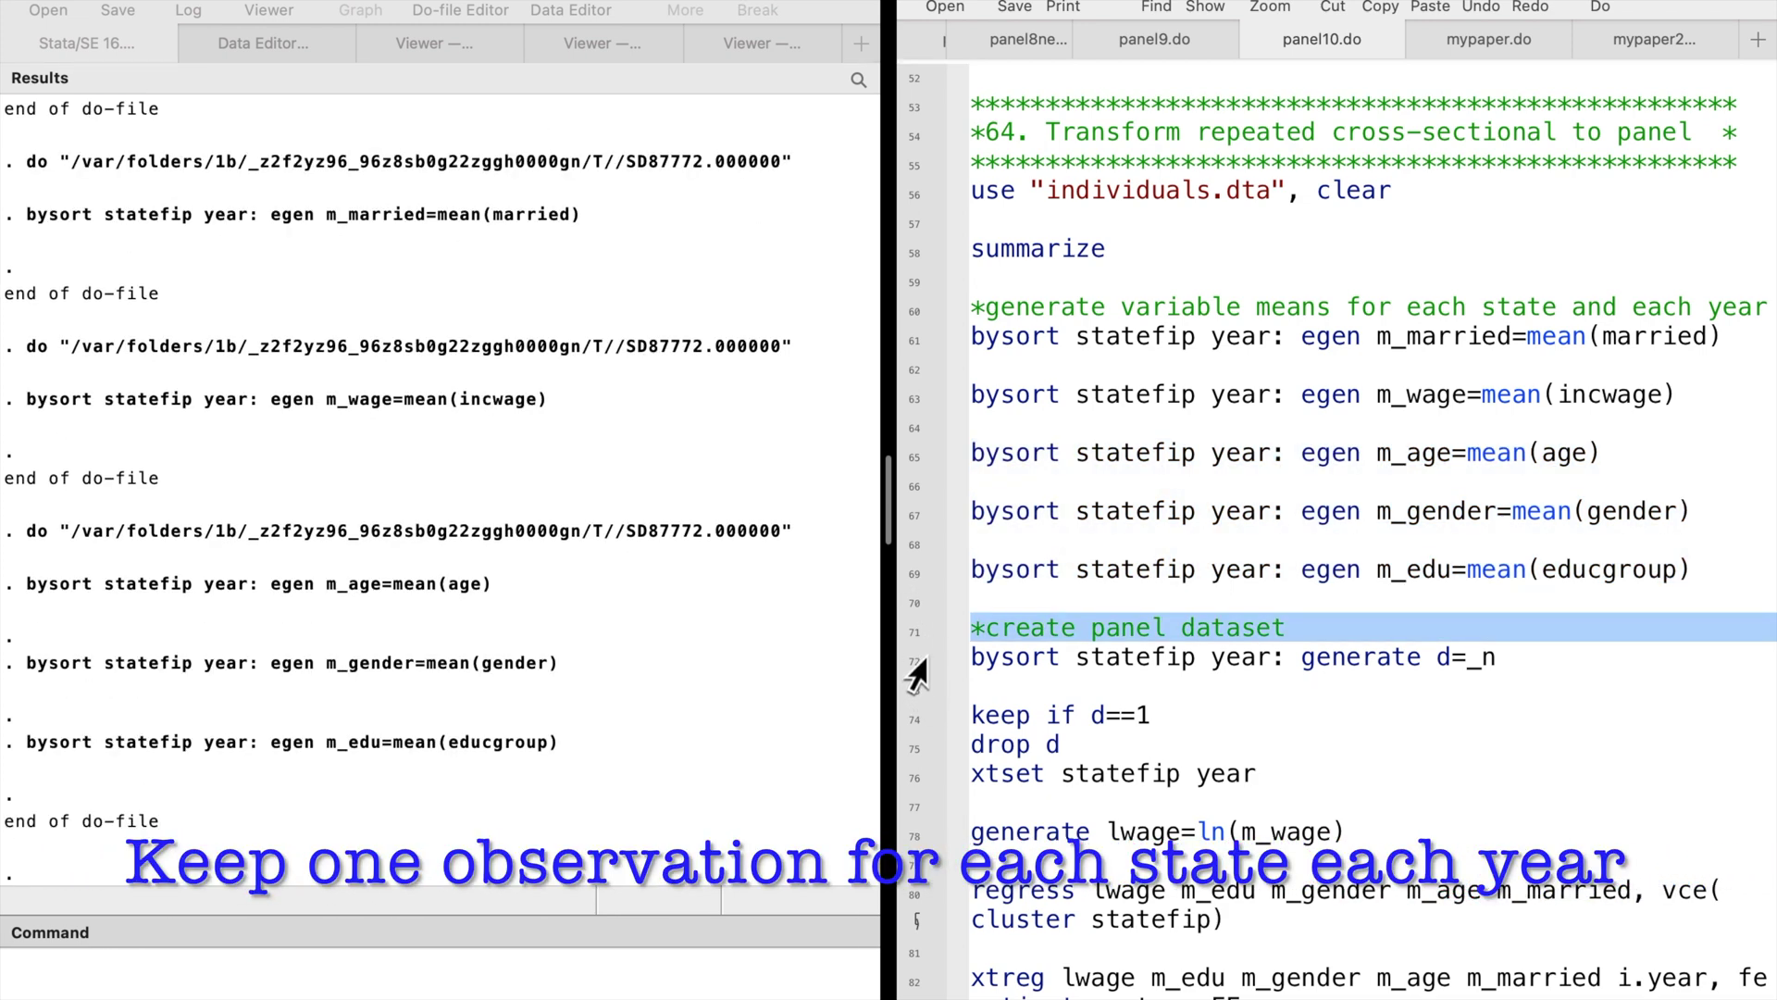
# Number rows within each state-year and keep only one row per state-year.
pyautogui.click(902, 669)
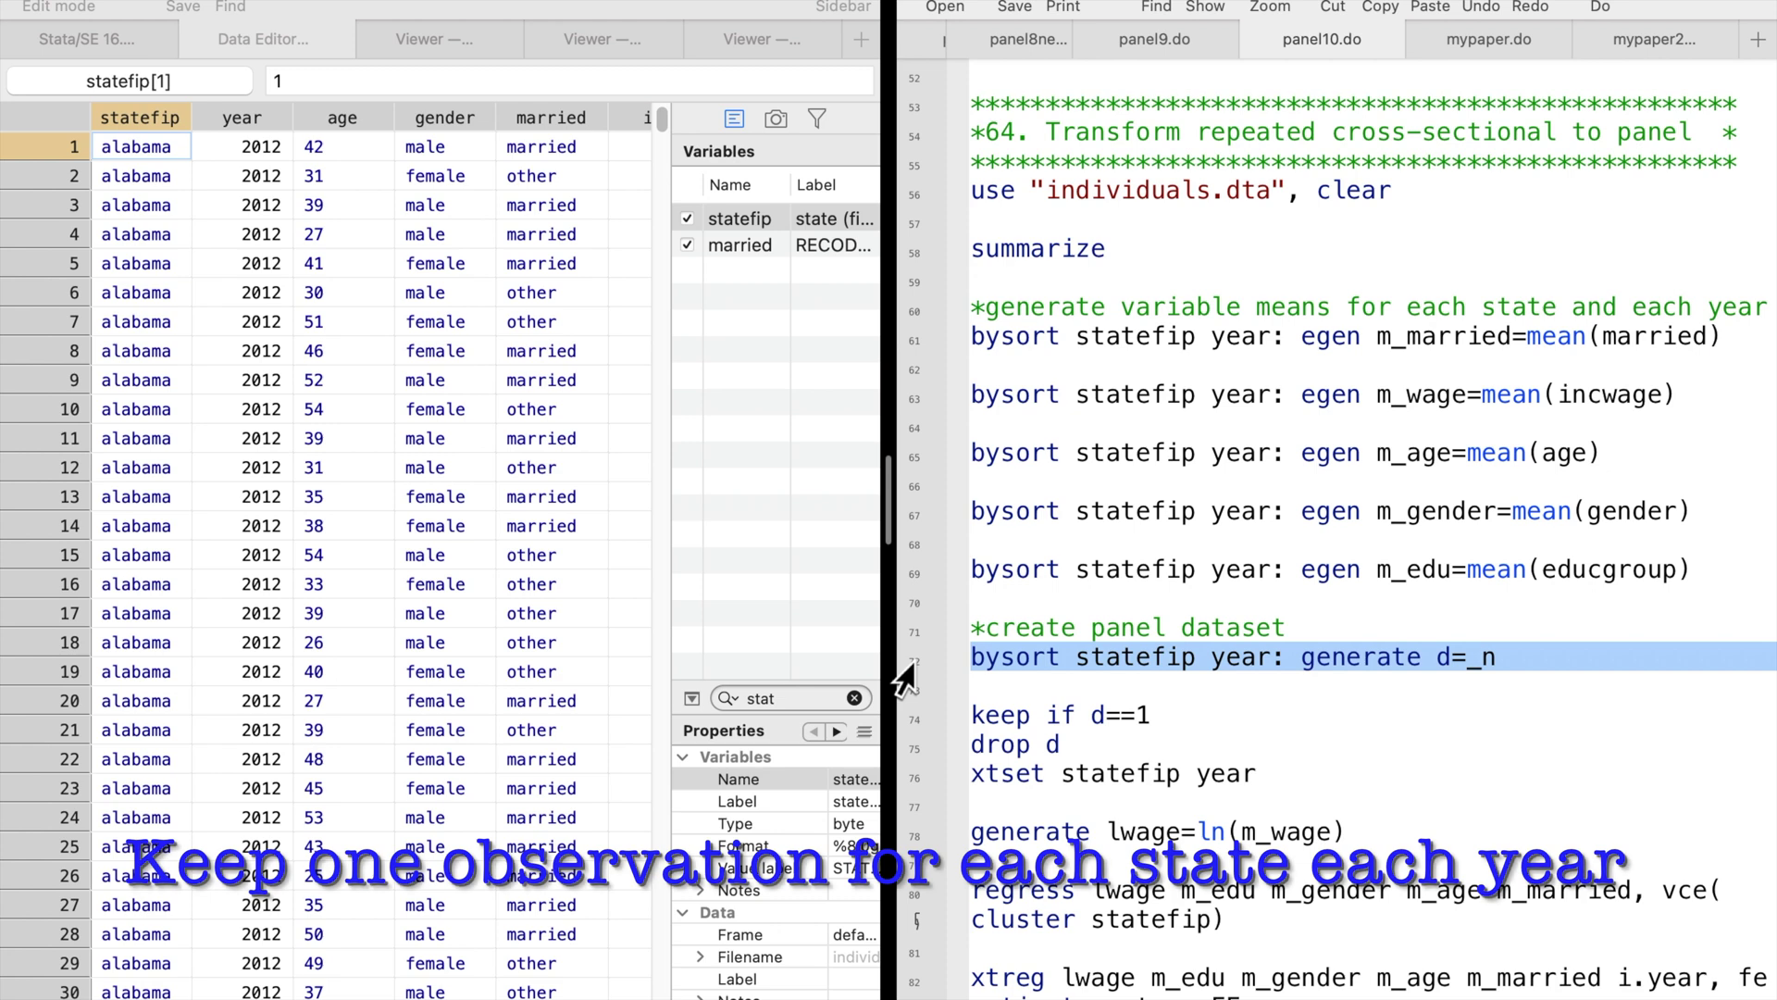
pyautogui.click(911, 722)
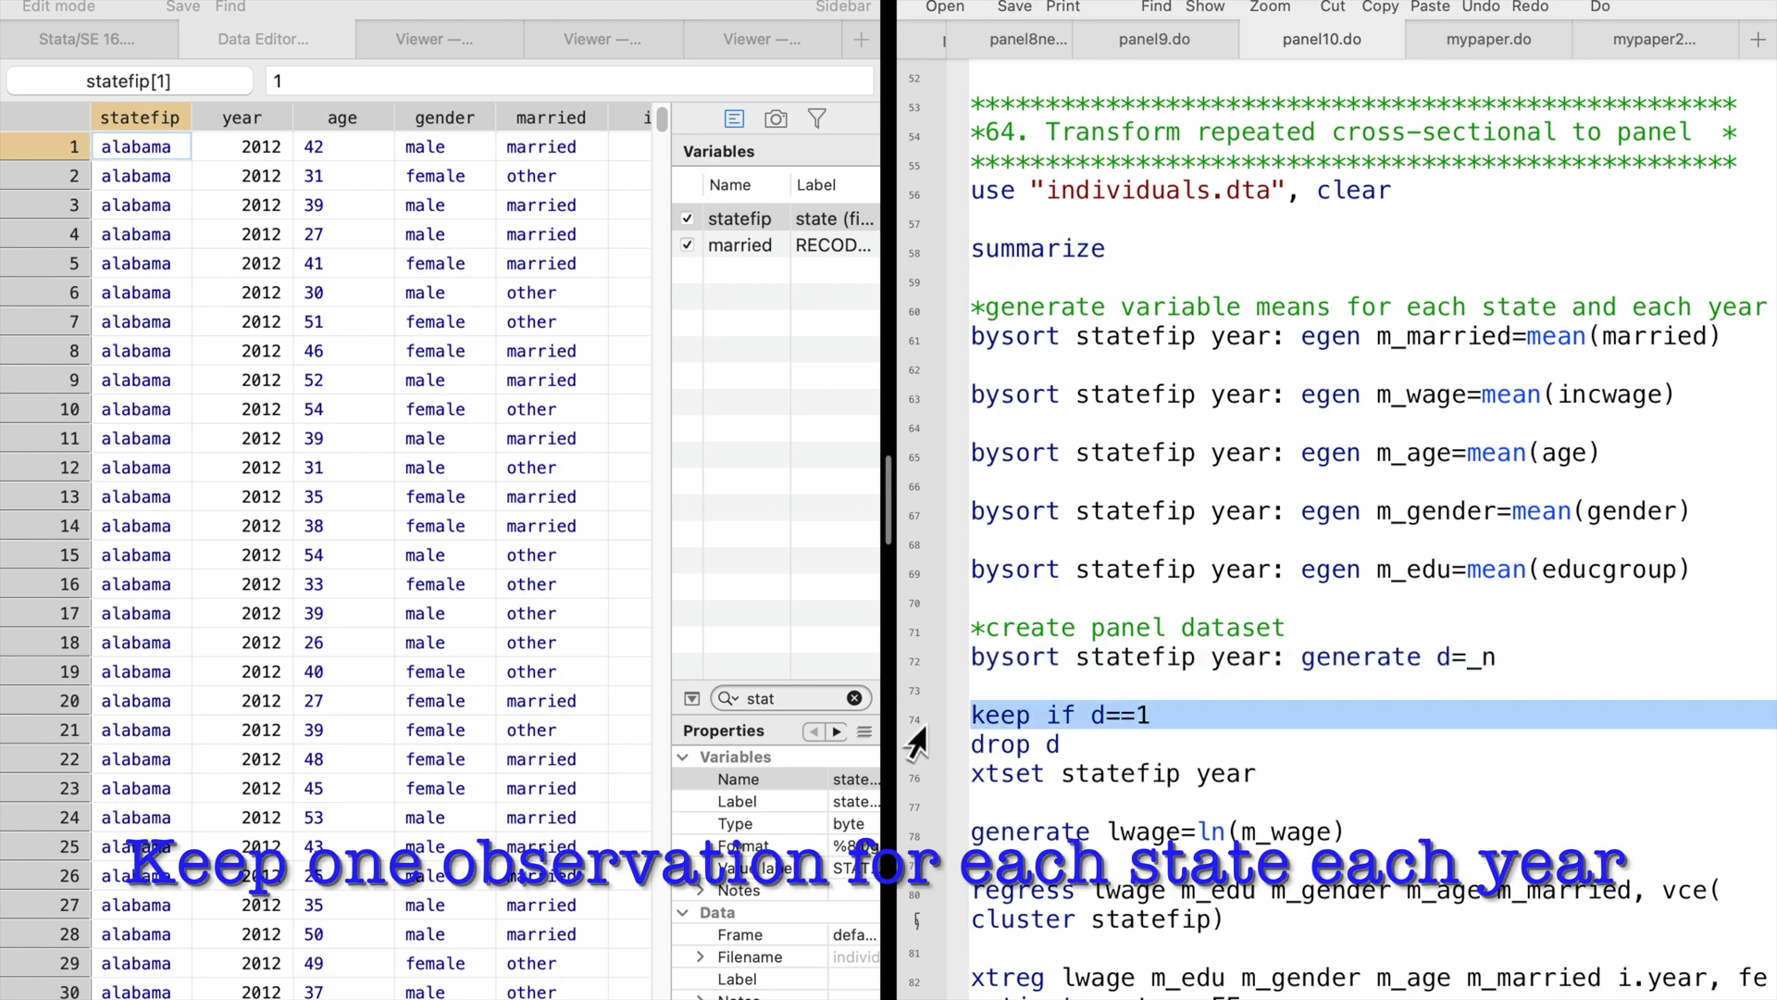
pyautogui.press('super+shift+d')
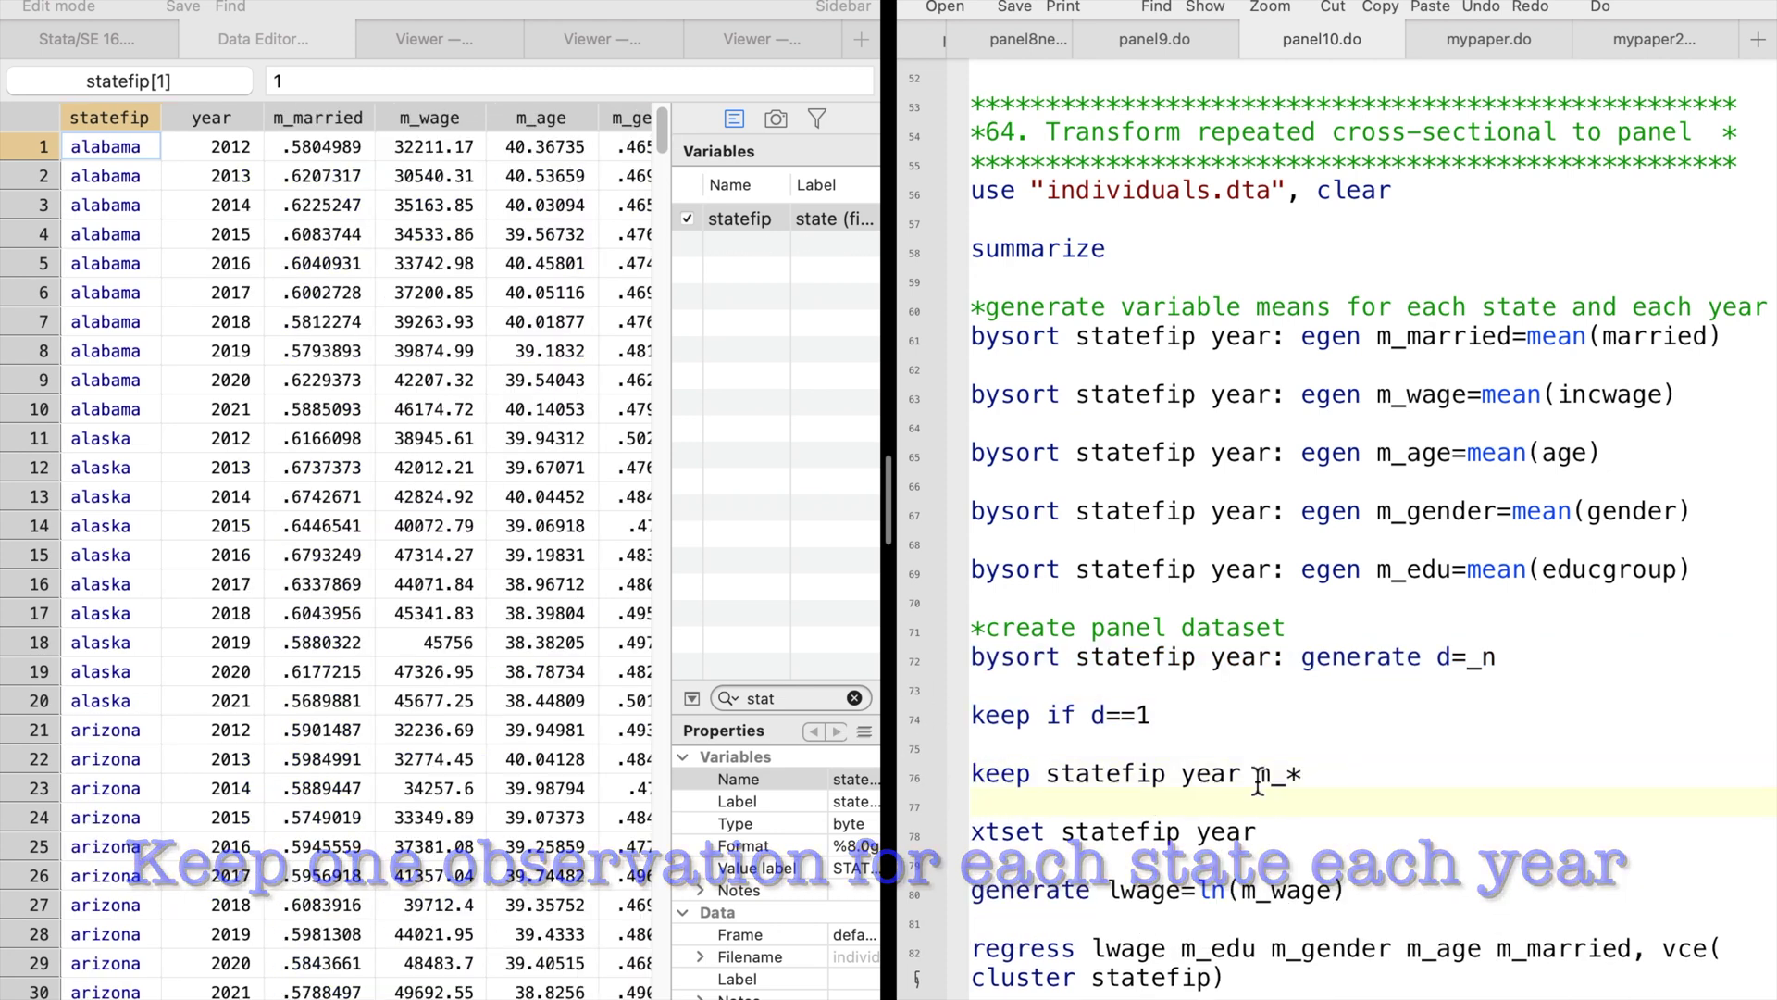
pyautogui.scroll(-2, 1178, 782)
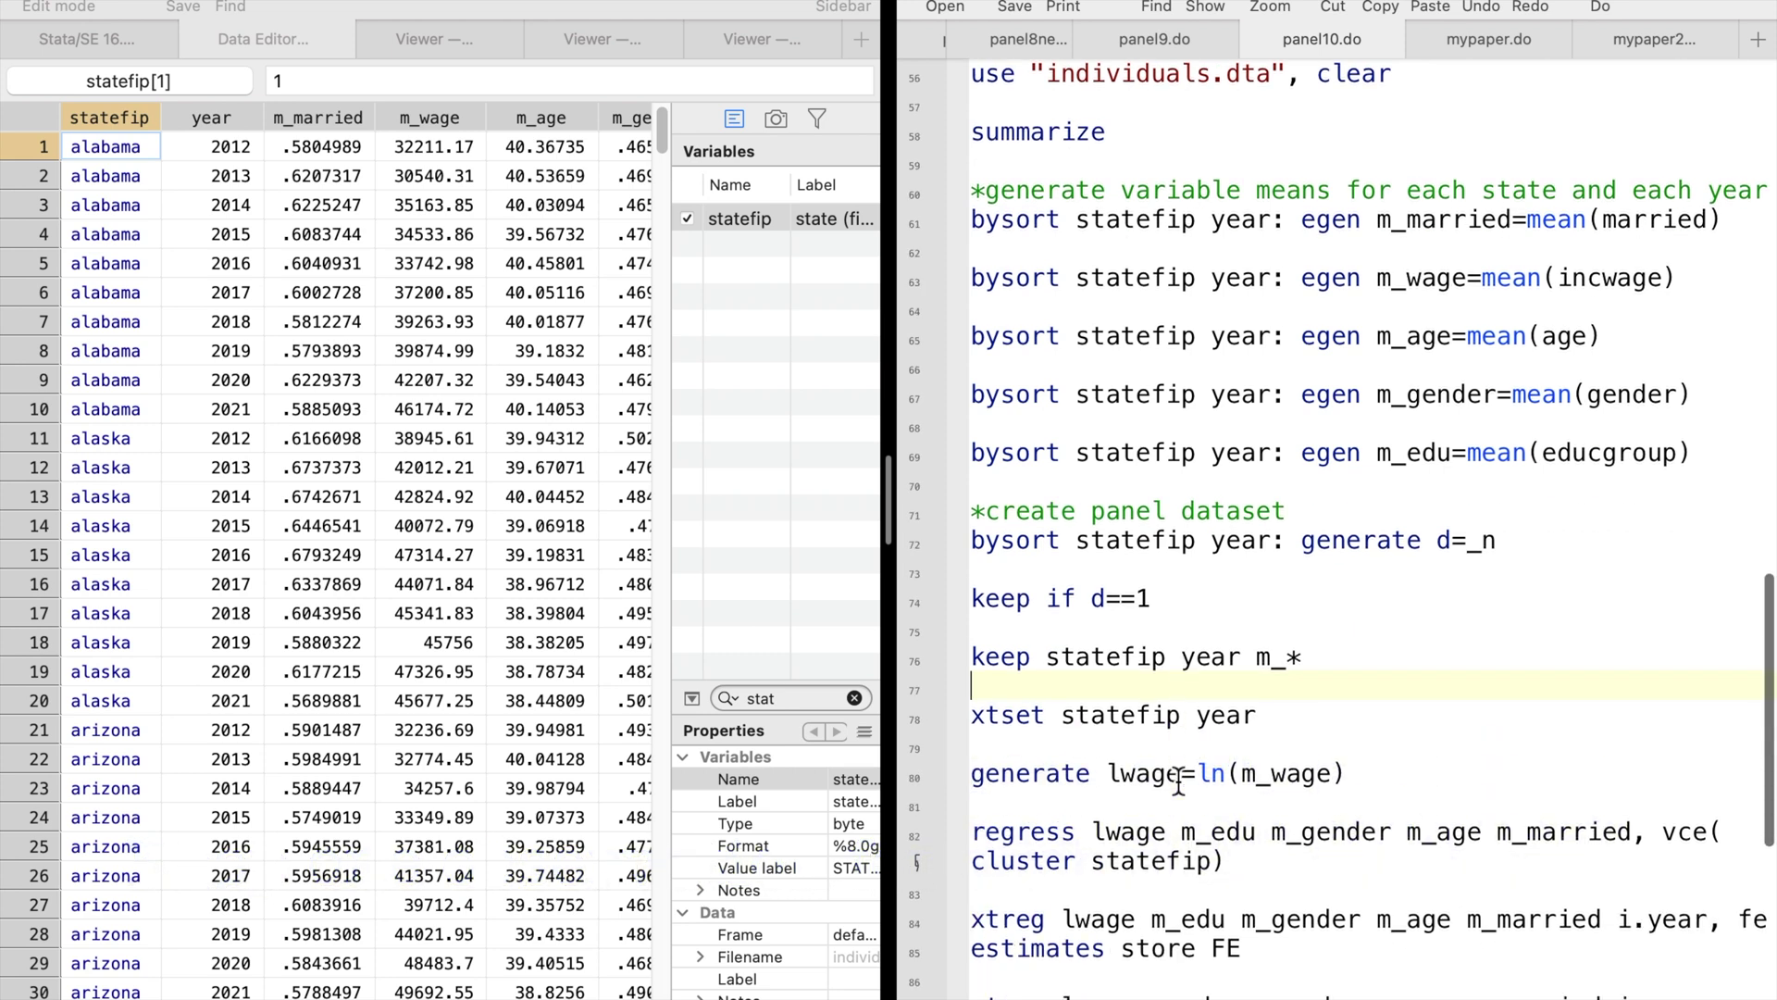
pyautogui.scroll(-1, 1178, 782)
# Declare the data a statefip-year panel with xtset statefip year.
pyautogui.click(907, 664)
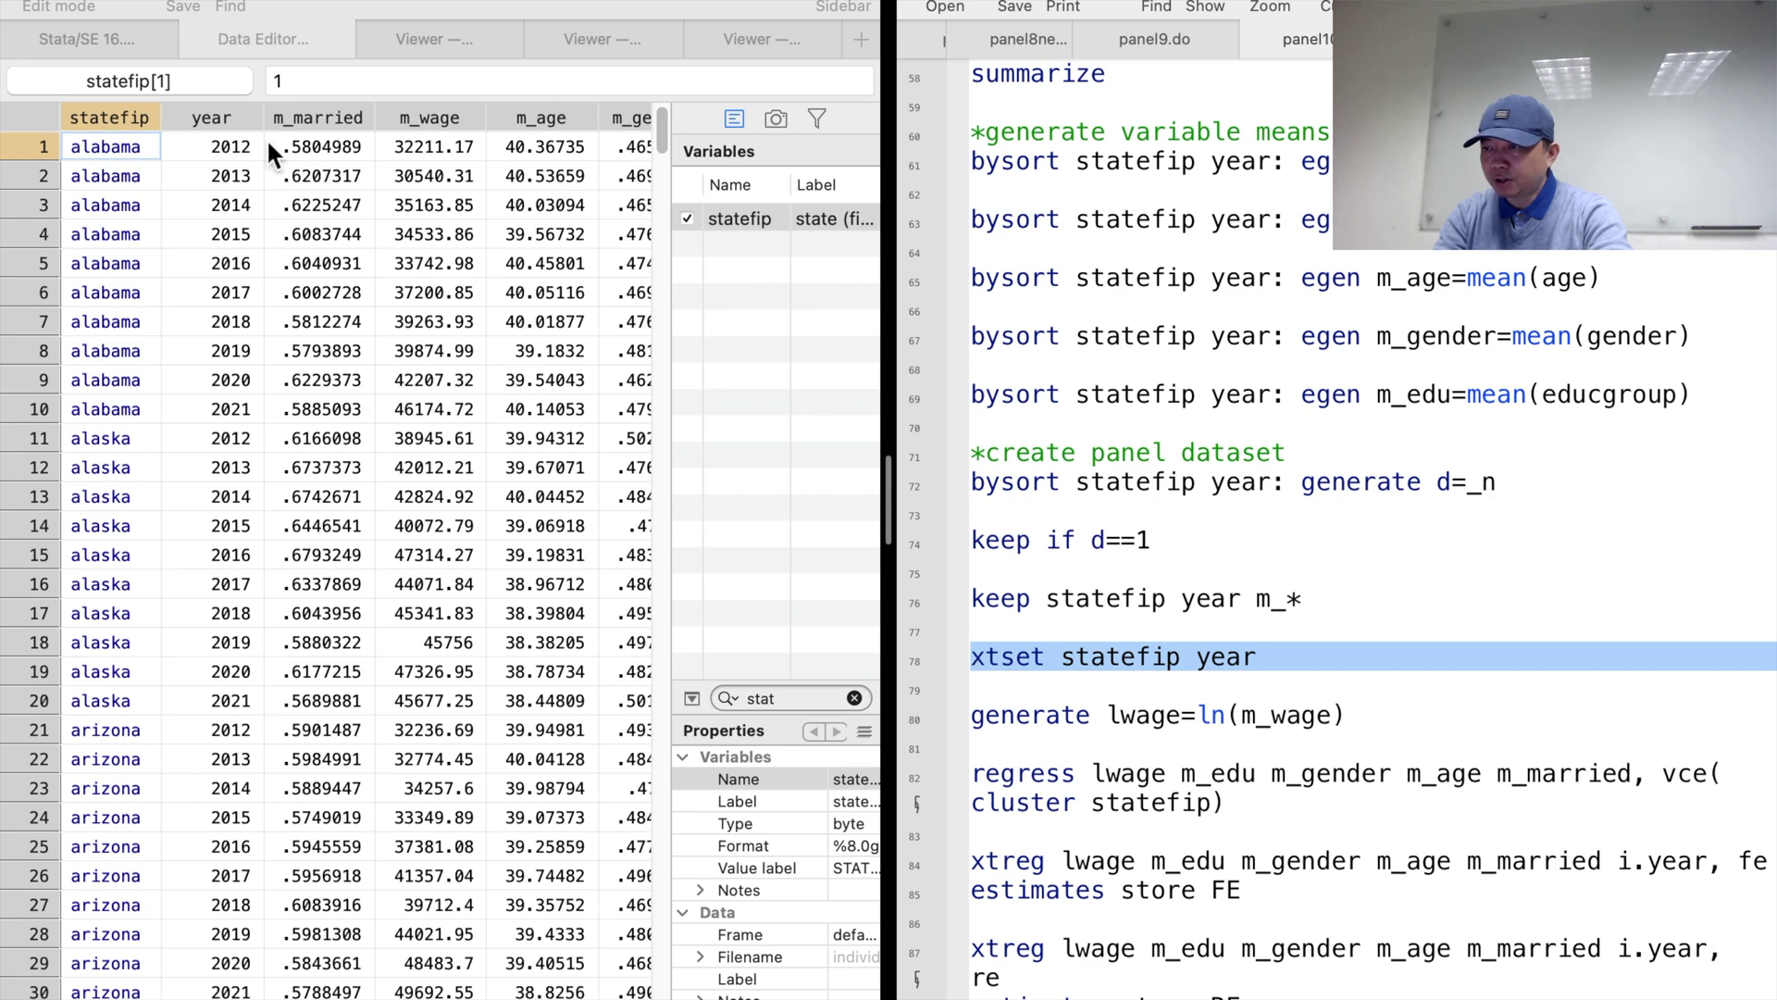
pyautogui.click(115, 38)
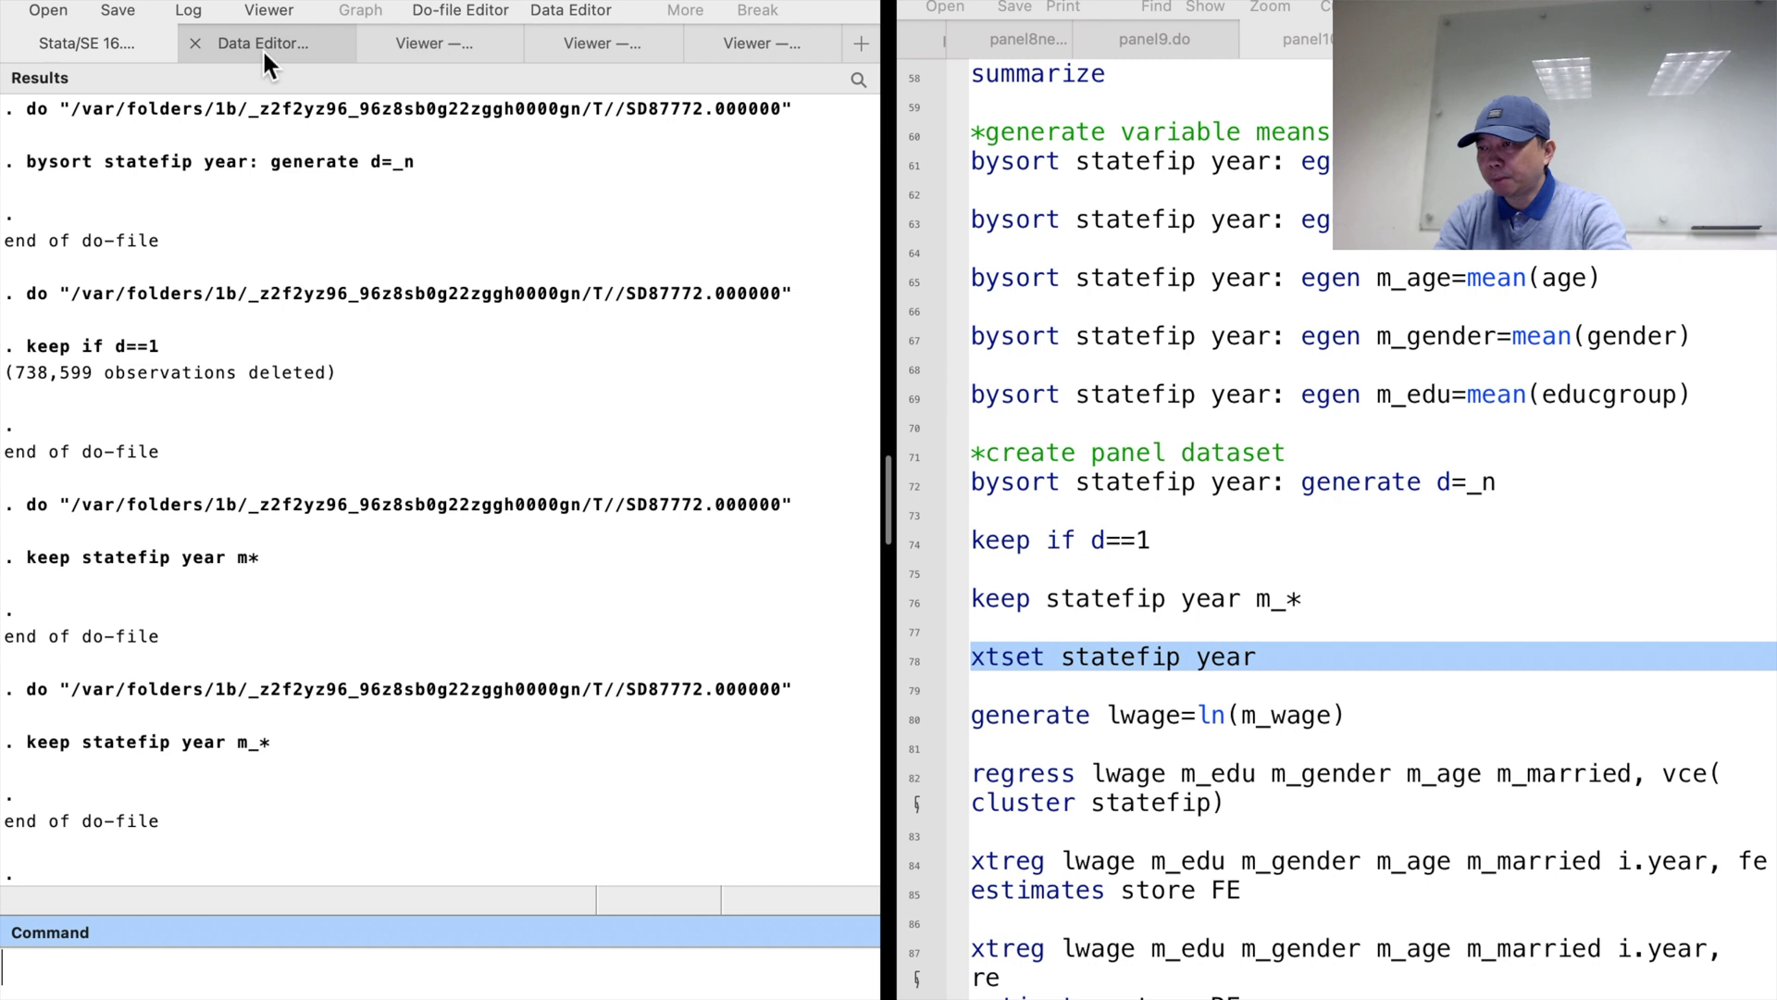
pyautogui.click(907, 661)
pyautogui.press('super+shift+d')
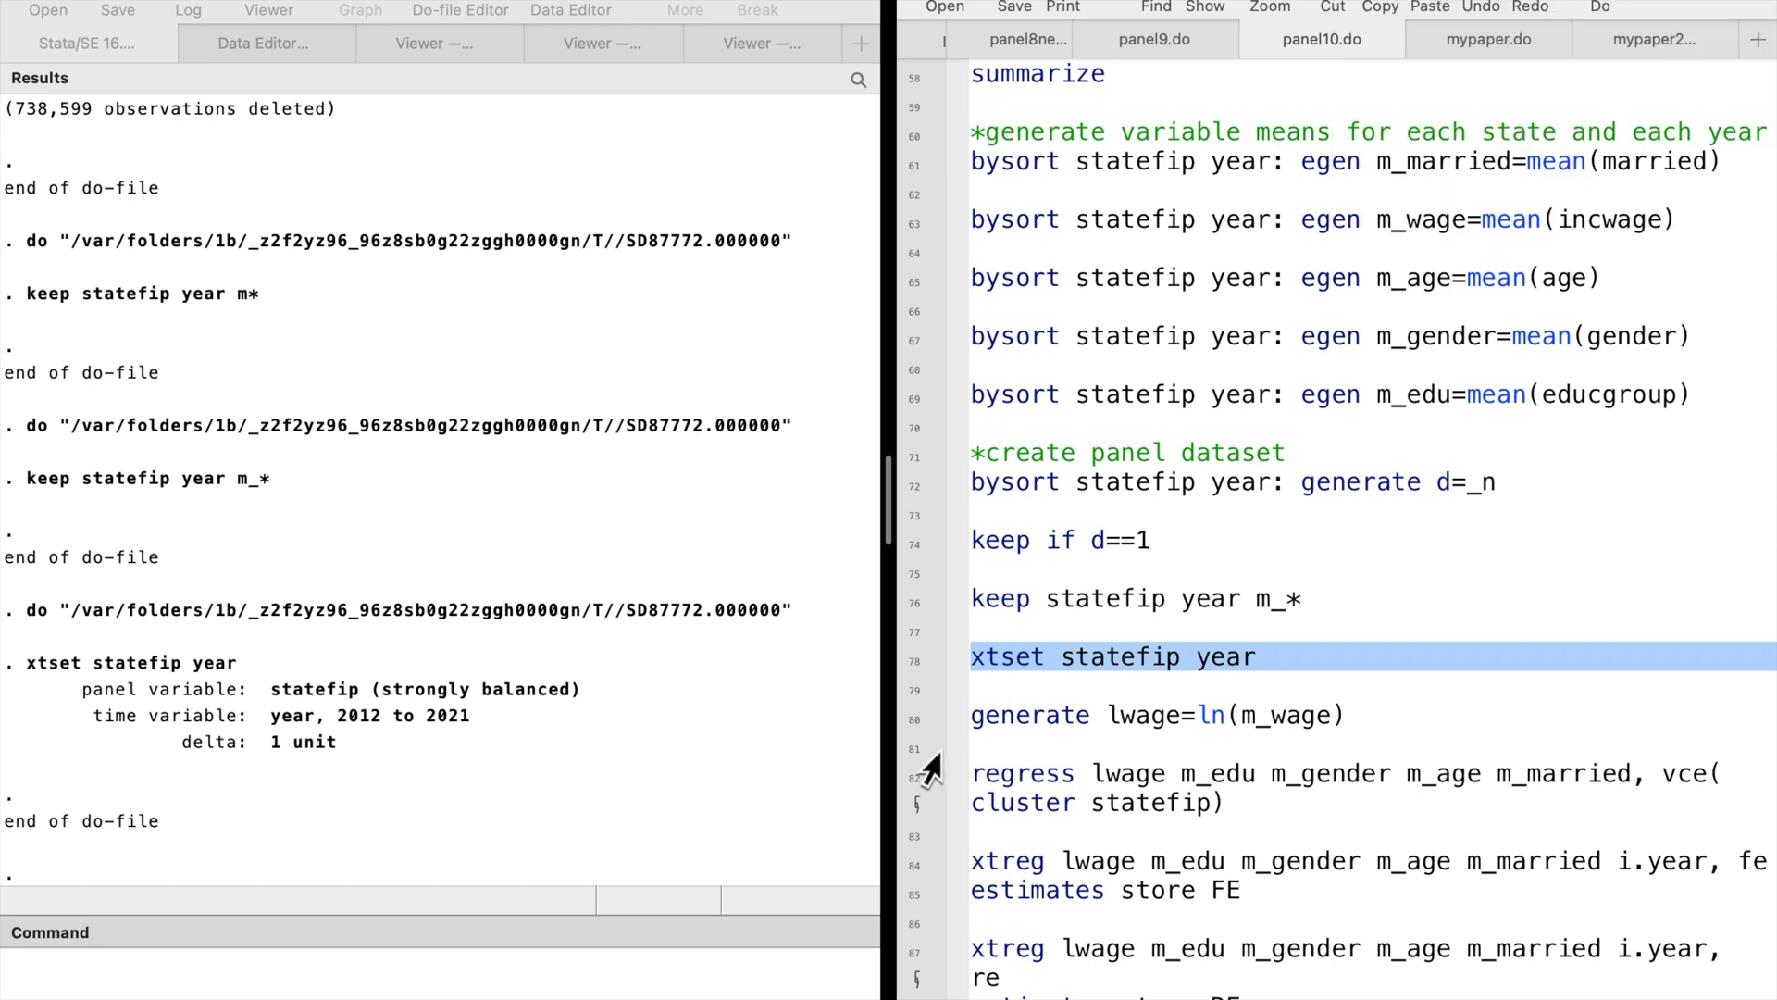
pyautogui.click(894, 731)
# Create lwage as ln(m_wage) and run the pooled OLS regression clustered by statefip.
pyautogui.press('super+shift+d')
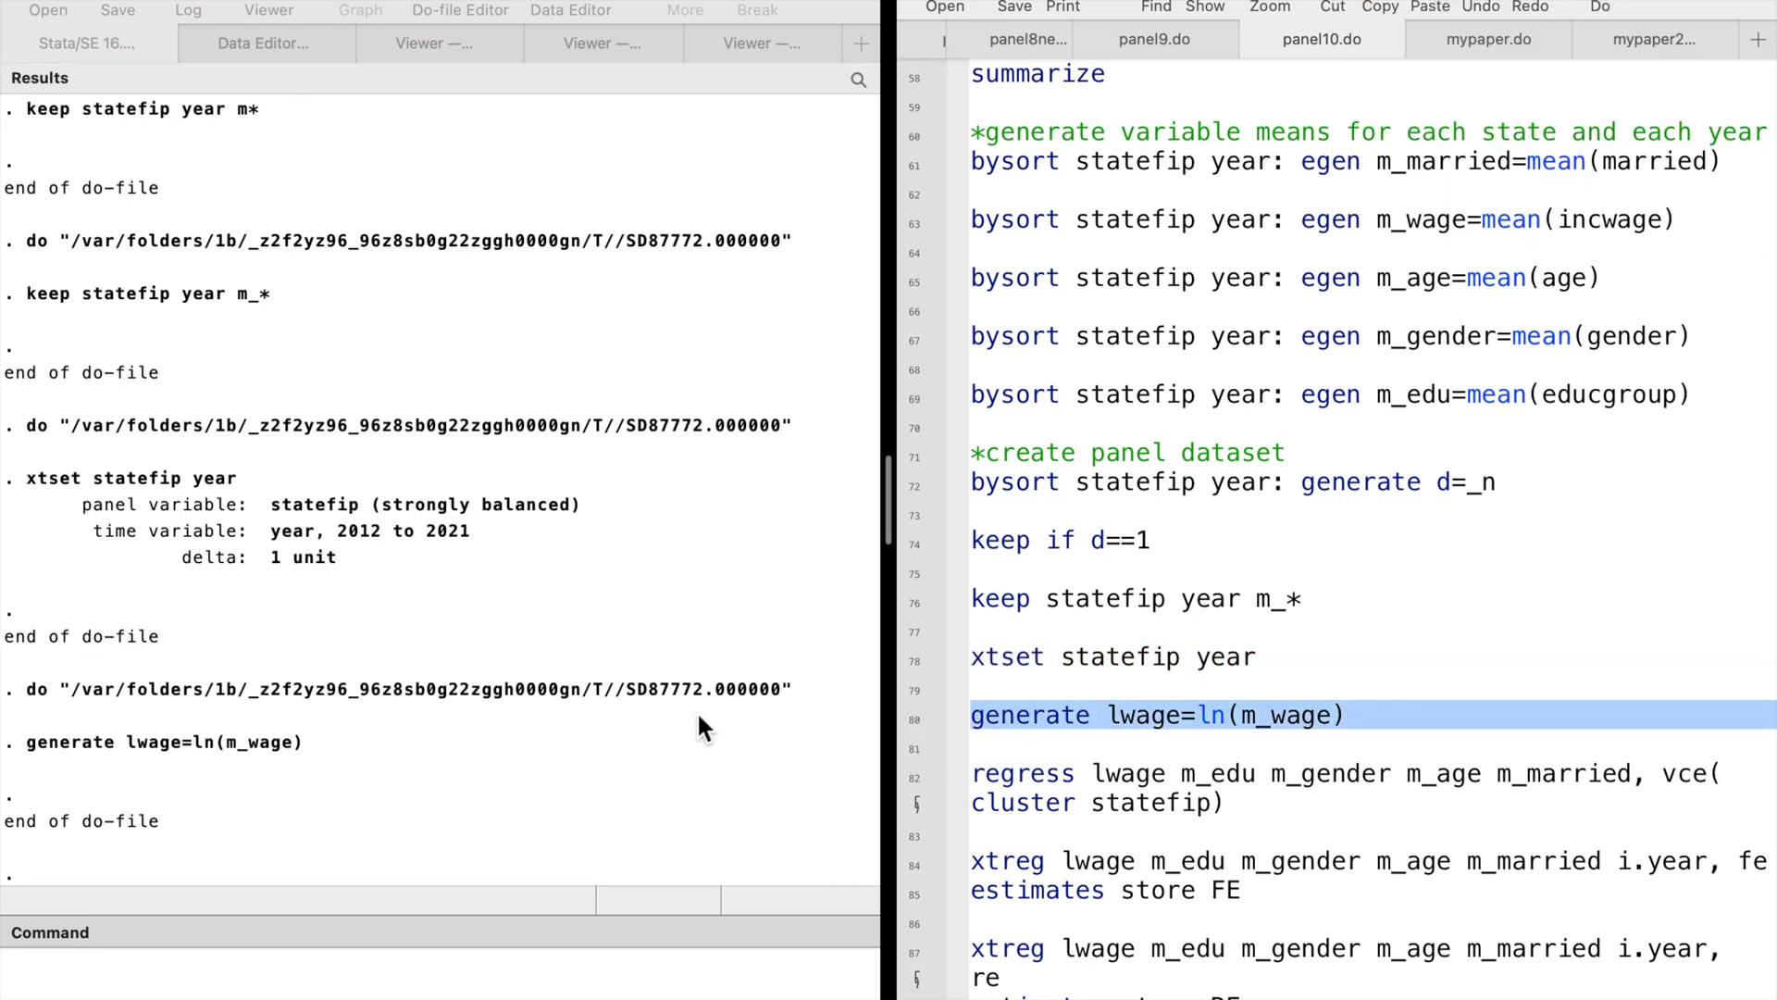
pyautogui.scroll(-3, 924, 713)
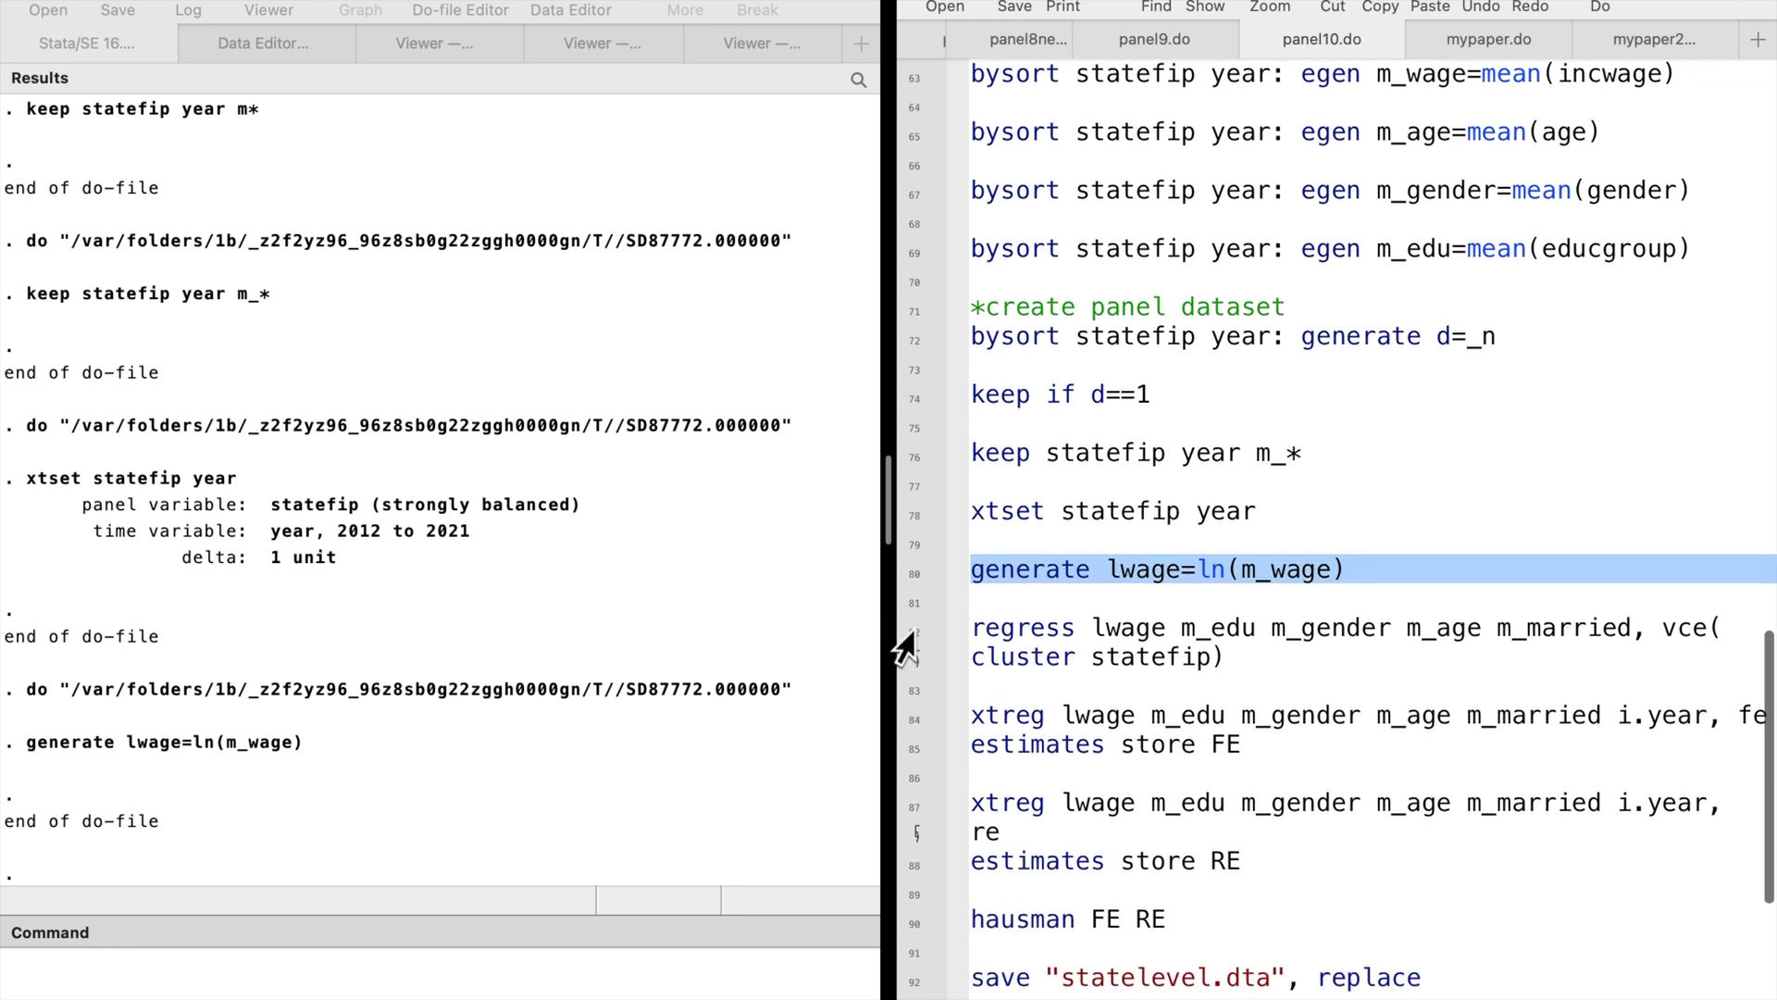
pyautogui.click(915, 636)
pyautogui.press('super+shift+d')
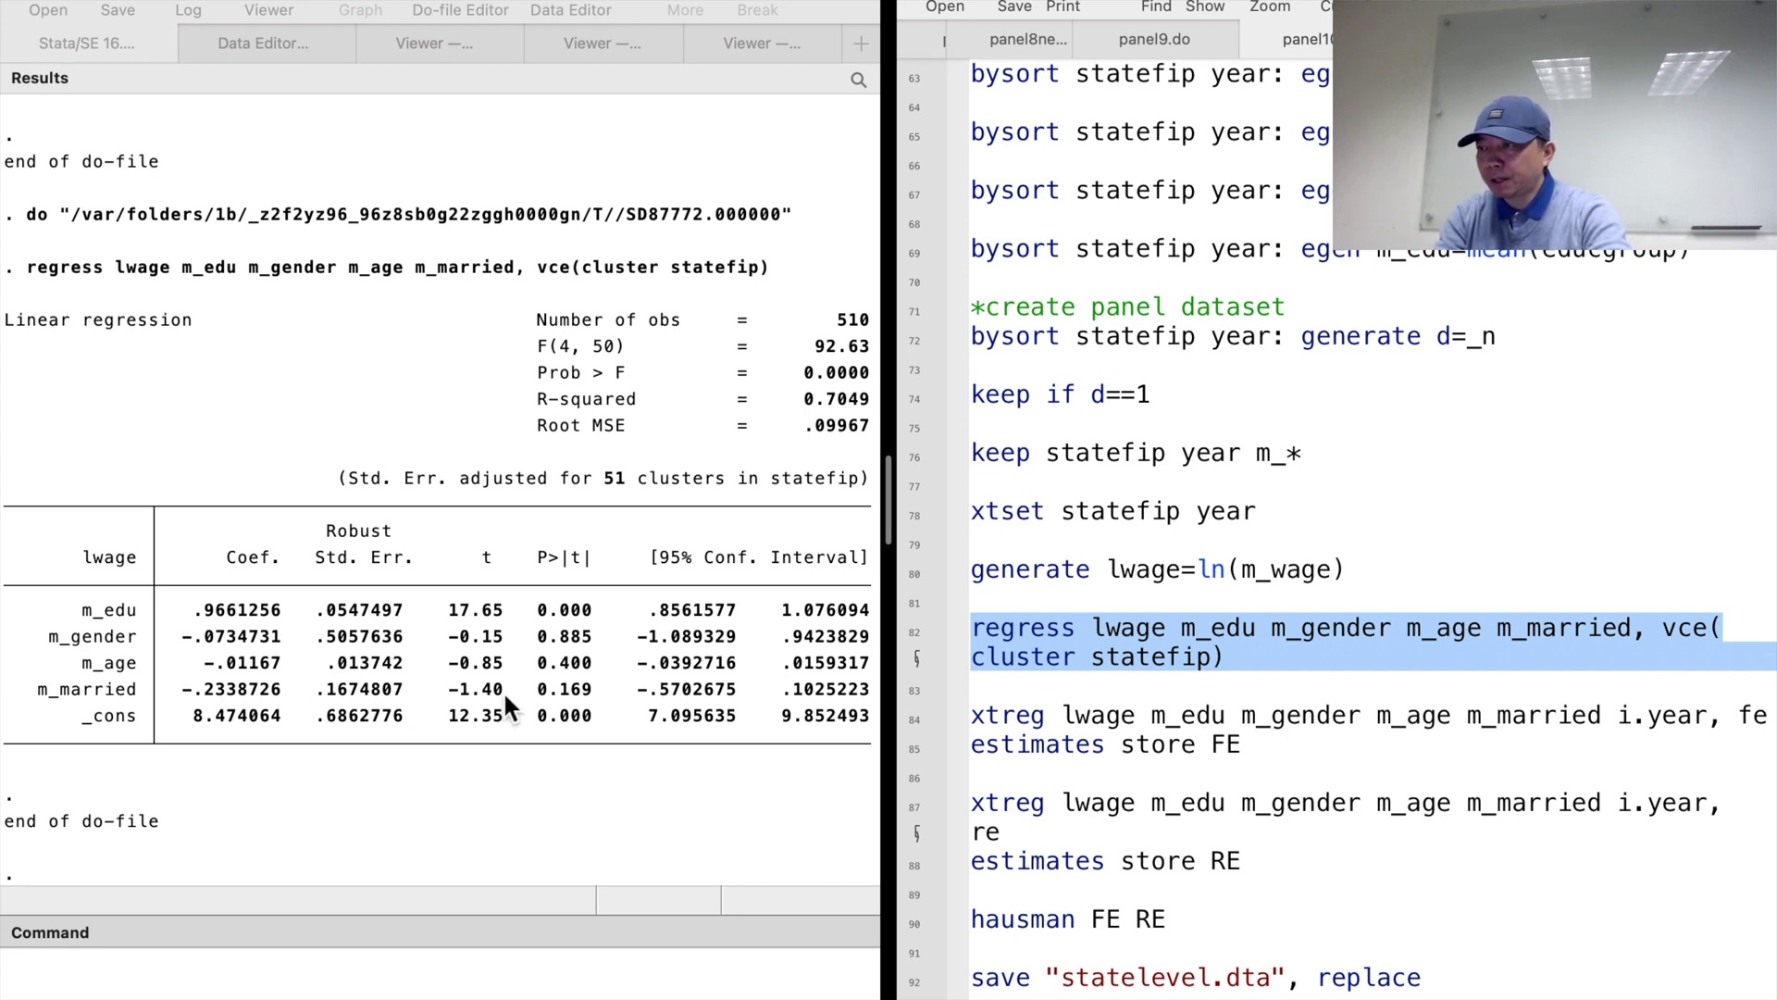
pyautogui.click(911, 722)
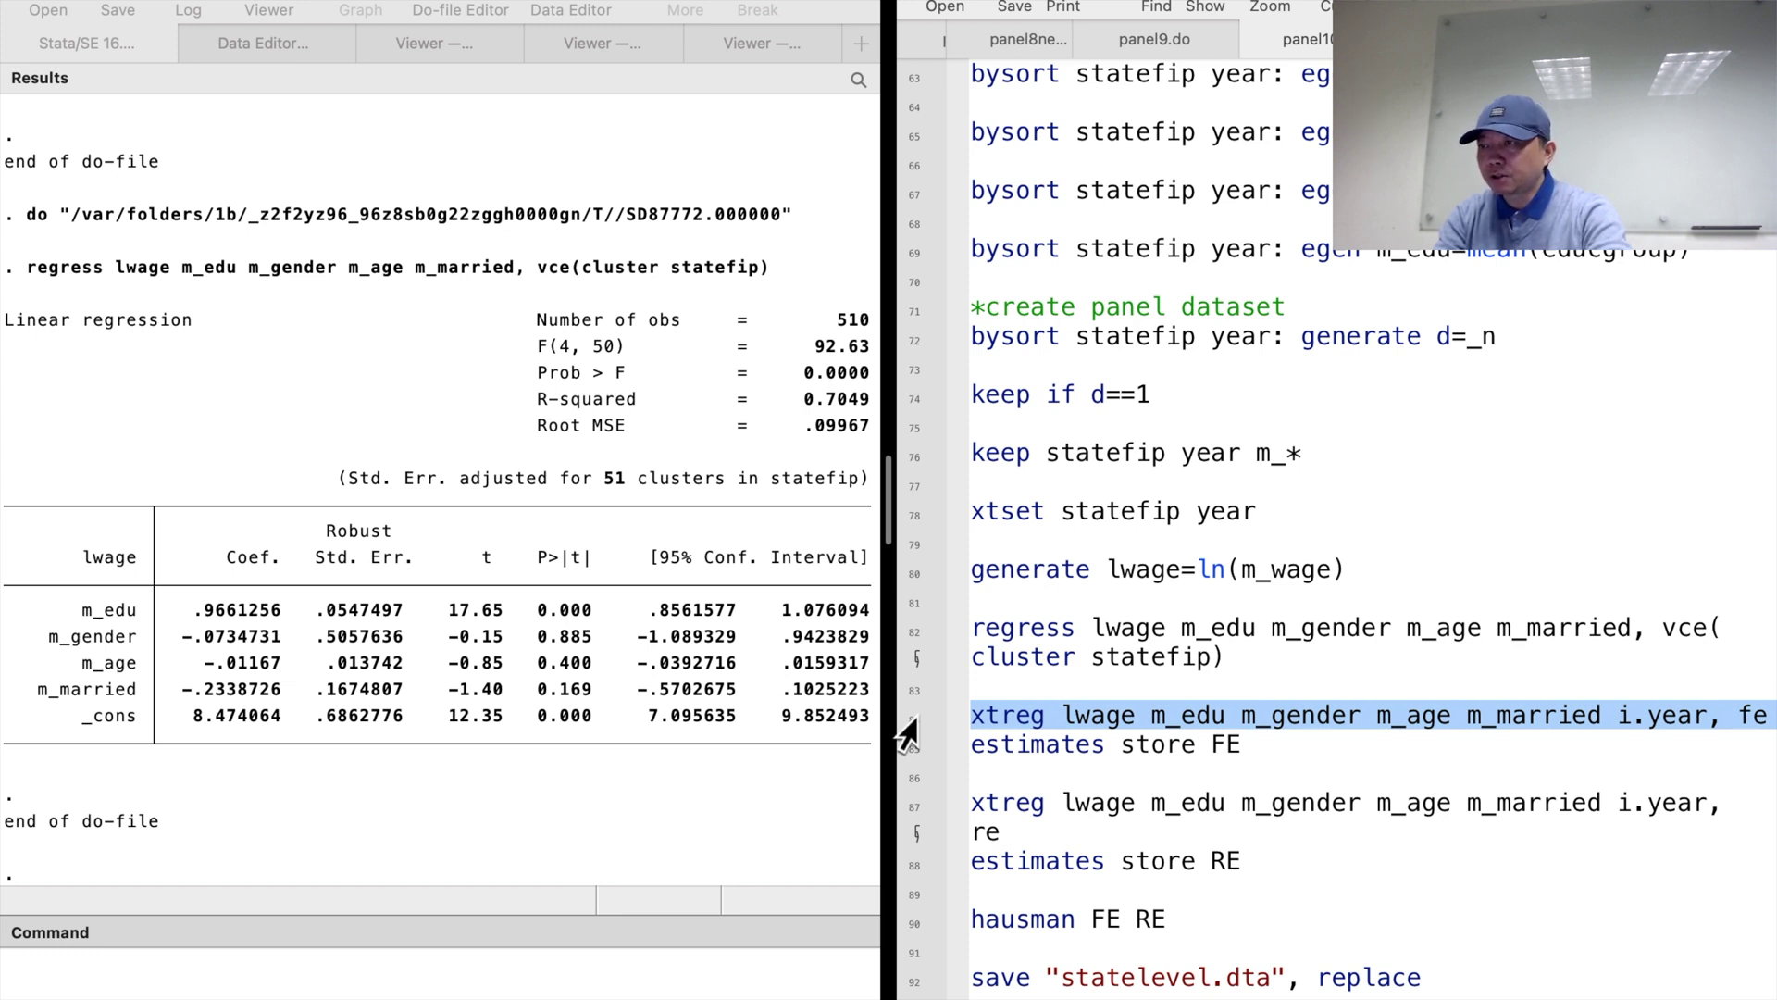
# Estimate fixed- and random-effects models with xtreg, storing them as FE and RE.
pyautogui.press('super+shift+d')
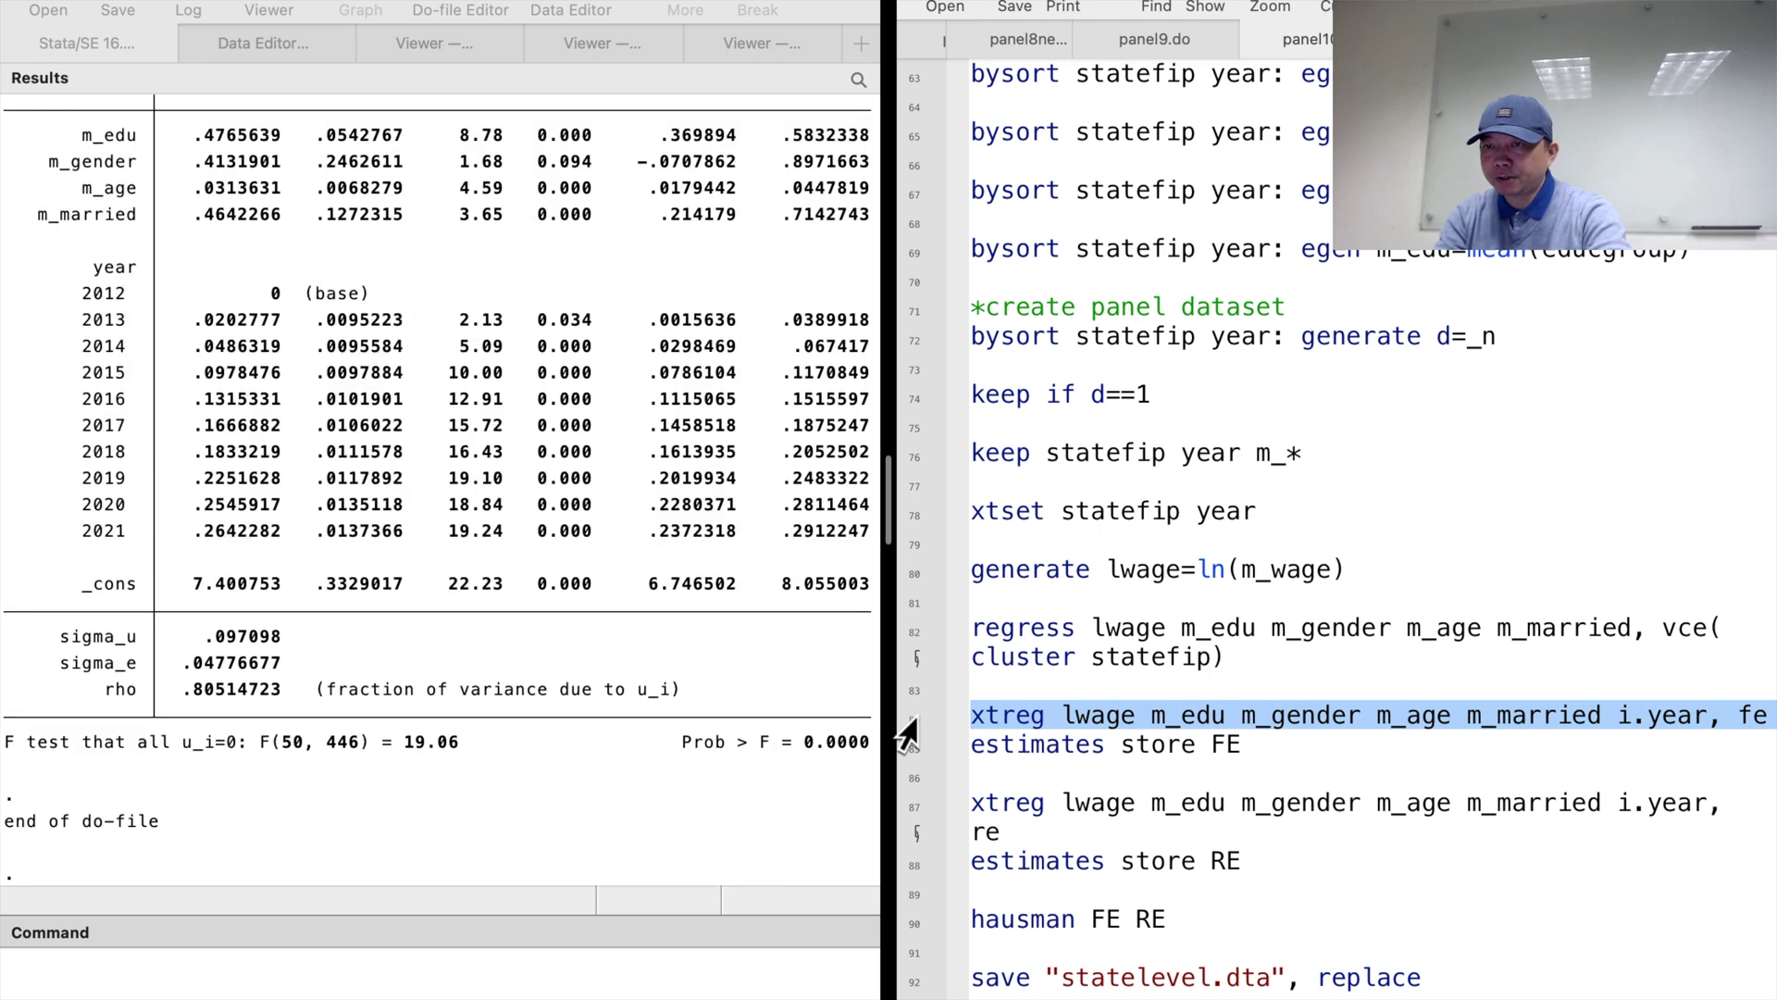
pyautogui.scroll(3, 515, 520)
pyautogui.scroll(2, 515, 520)
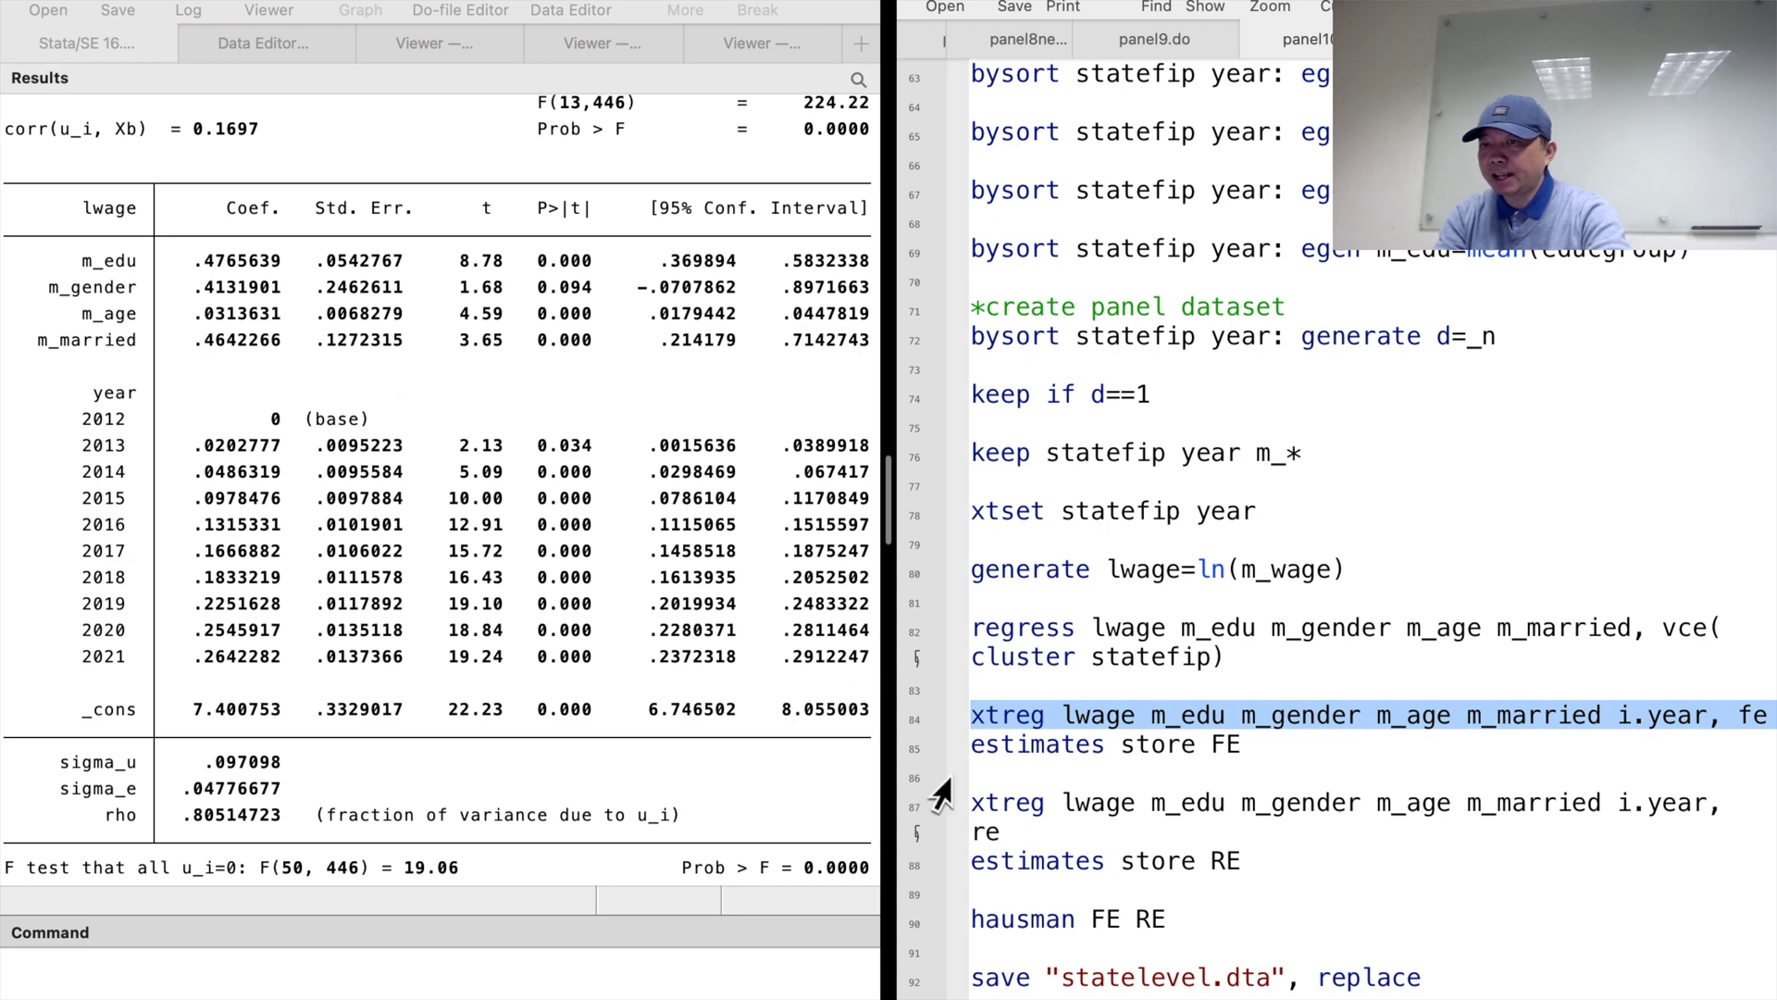
pyautogui.click(910, 749)
pyautogui.press('super+shift+d')
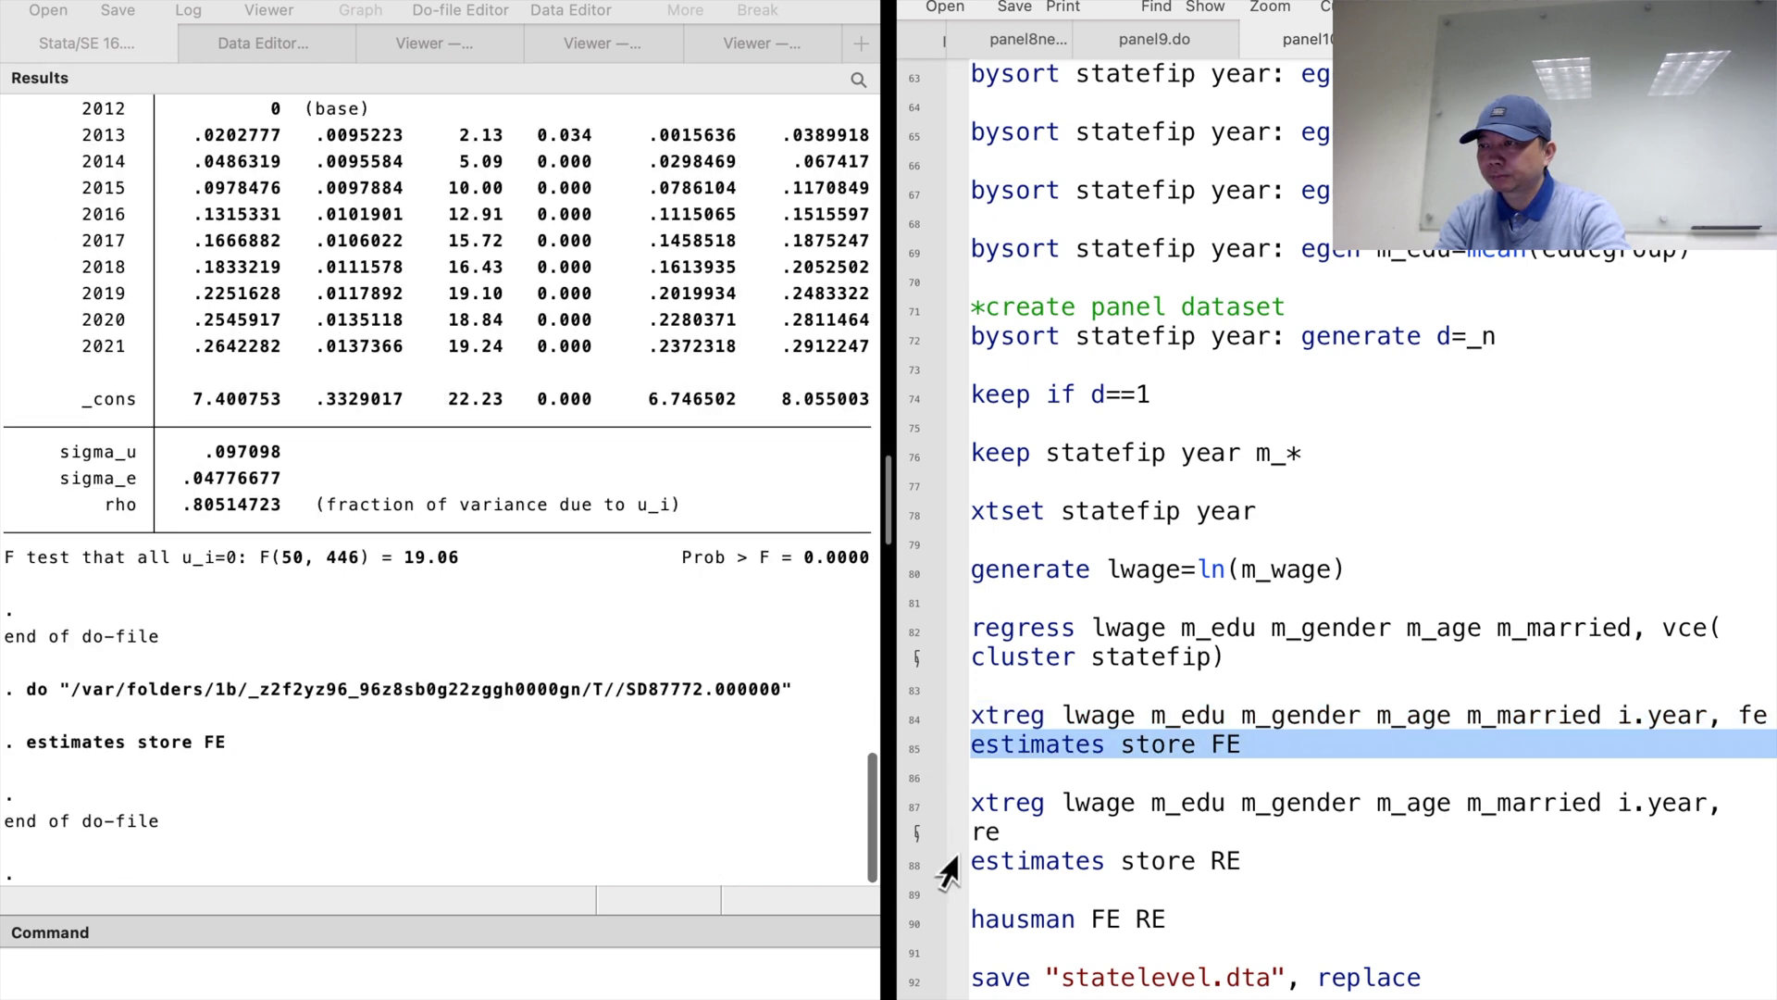
pyautogui.click(914, 812)
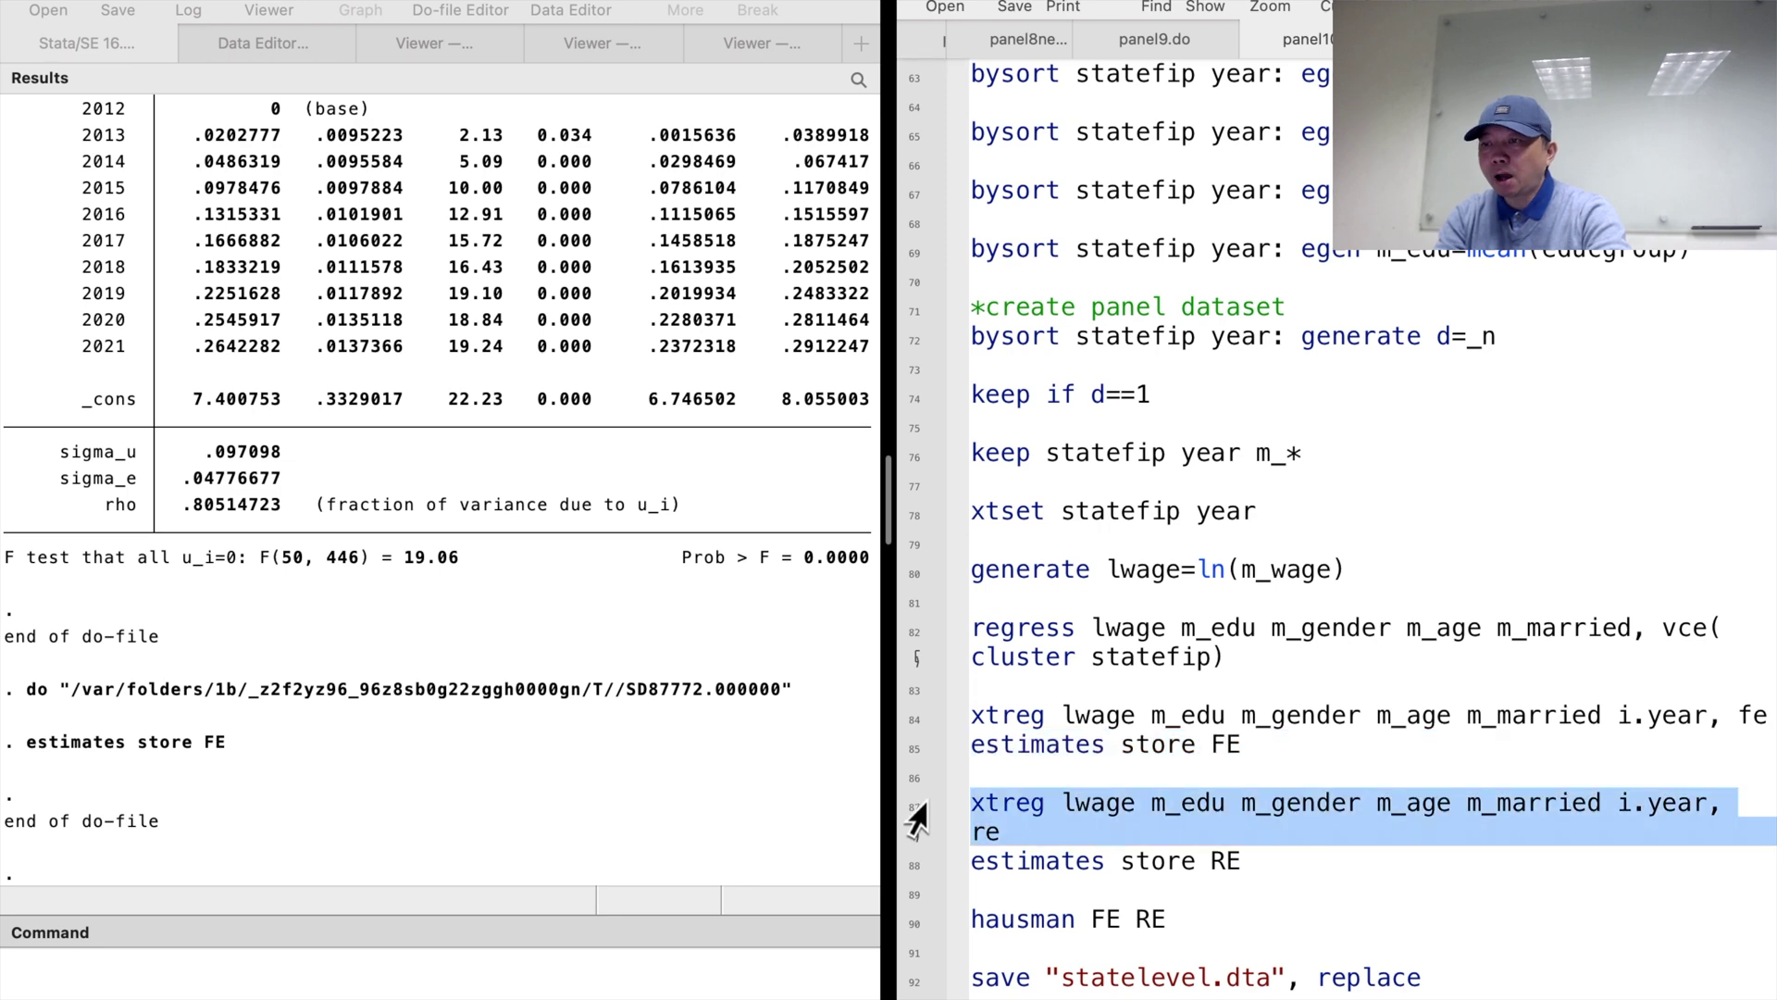
pyautogui.moveTo(916, 828); pyautogui.dragTo(917, 875)
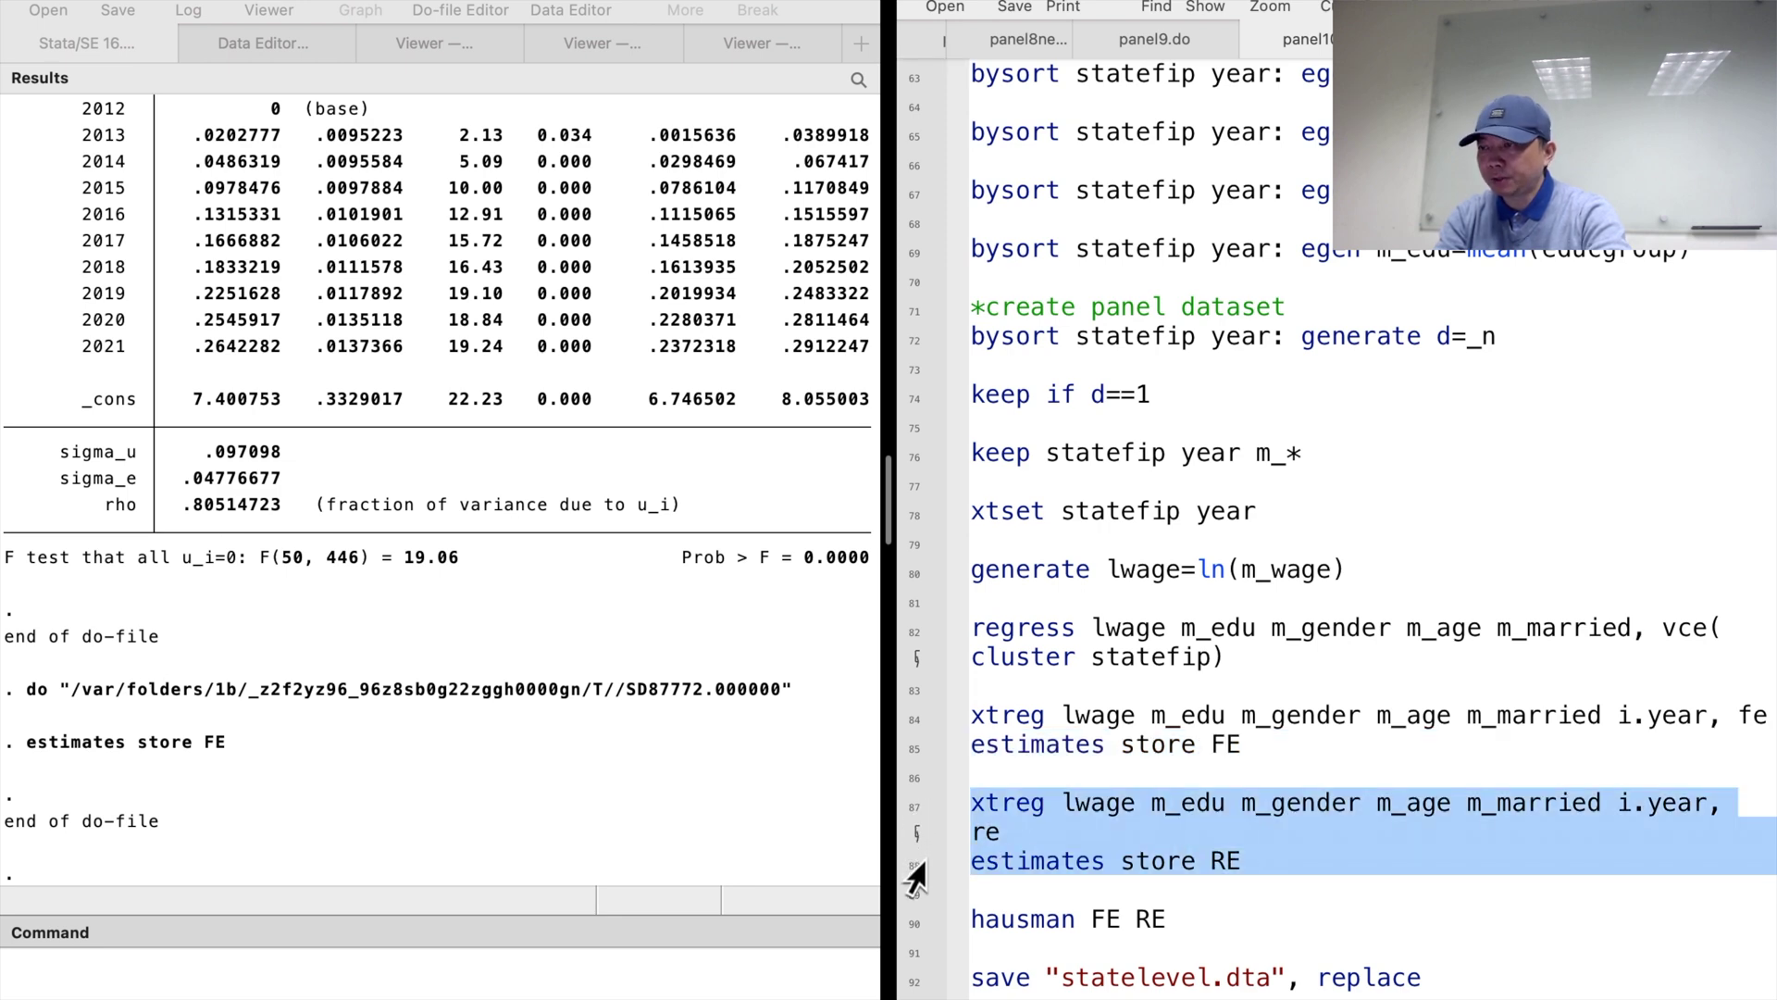
pyautogui.press('super+shift+d')
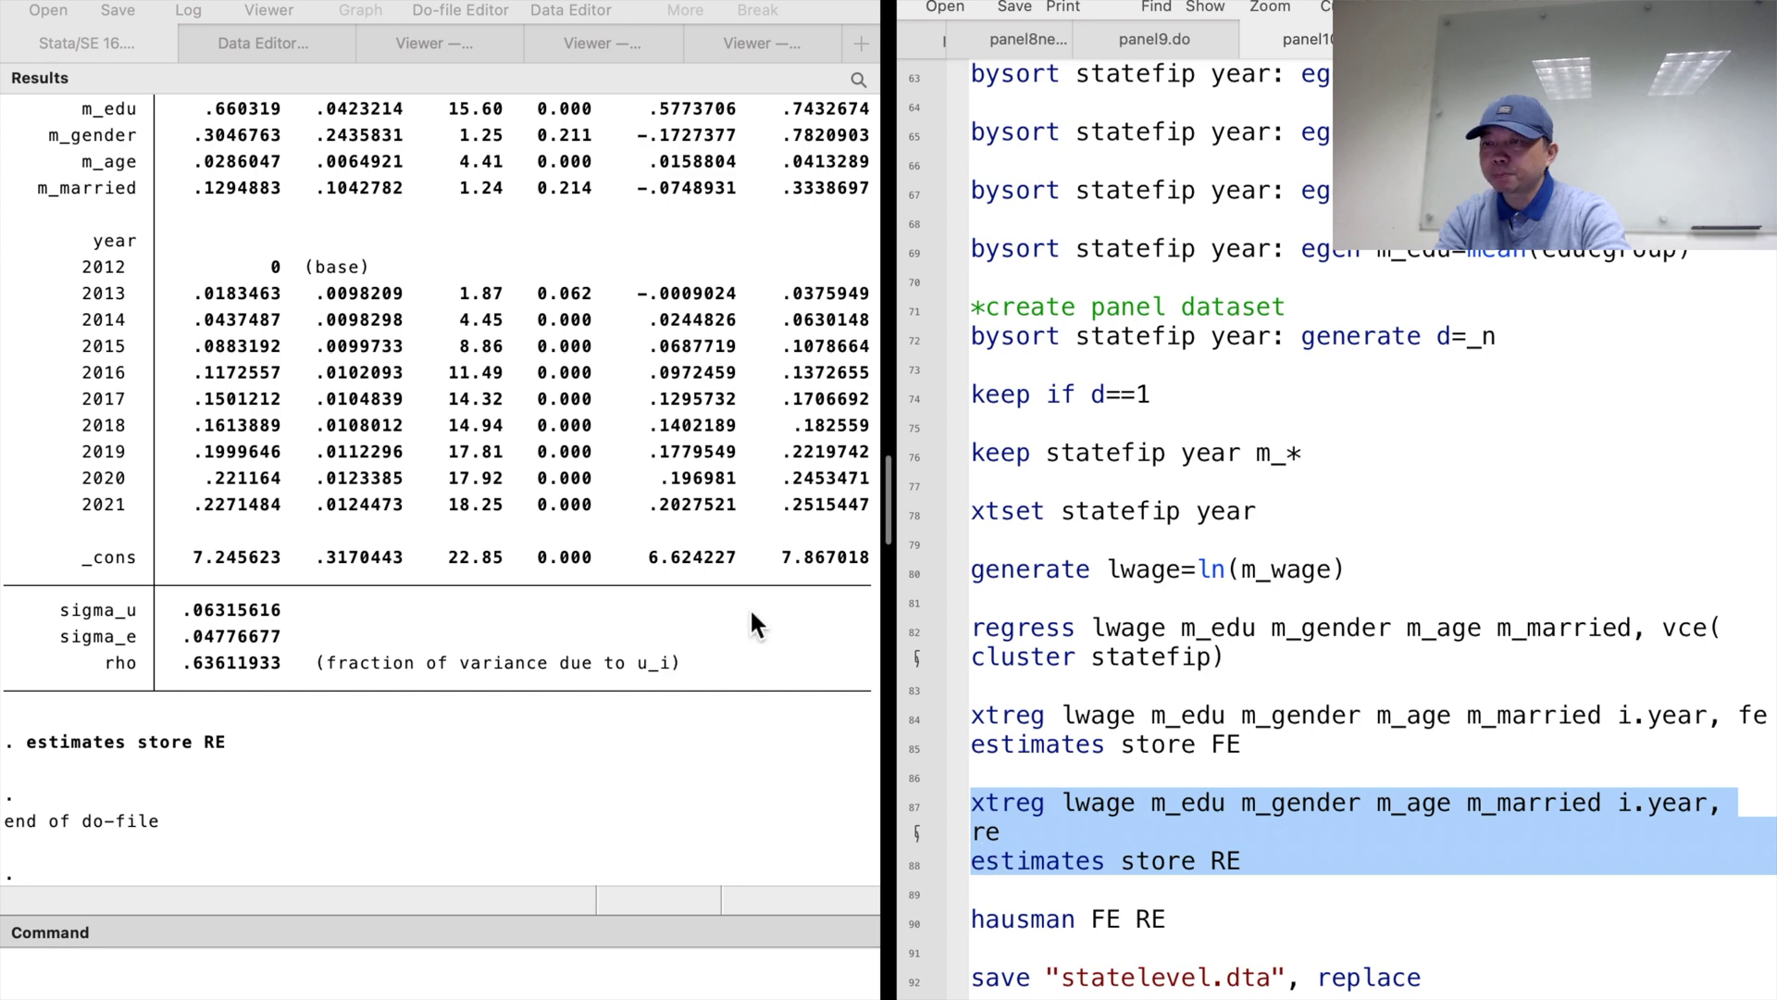
# Run the Hausman test of FE versus RE (chi2 44.62) and save statelevel.dta.
pyautogui.click(921, 924)
pyautogui.press('super+shift+d')
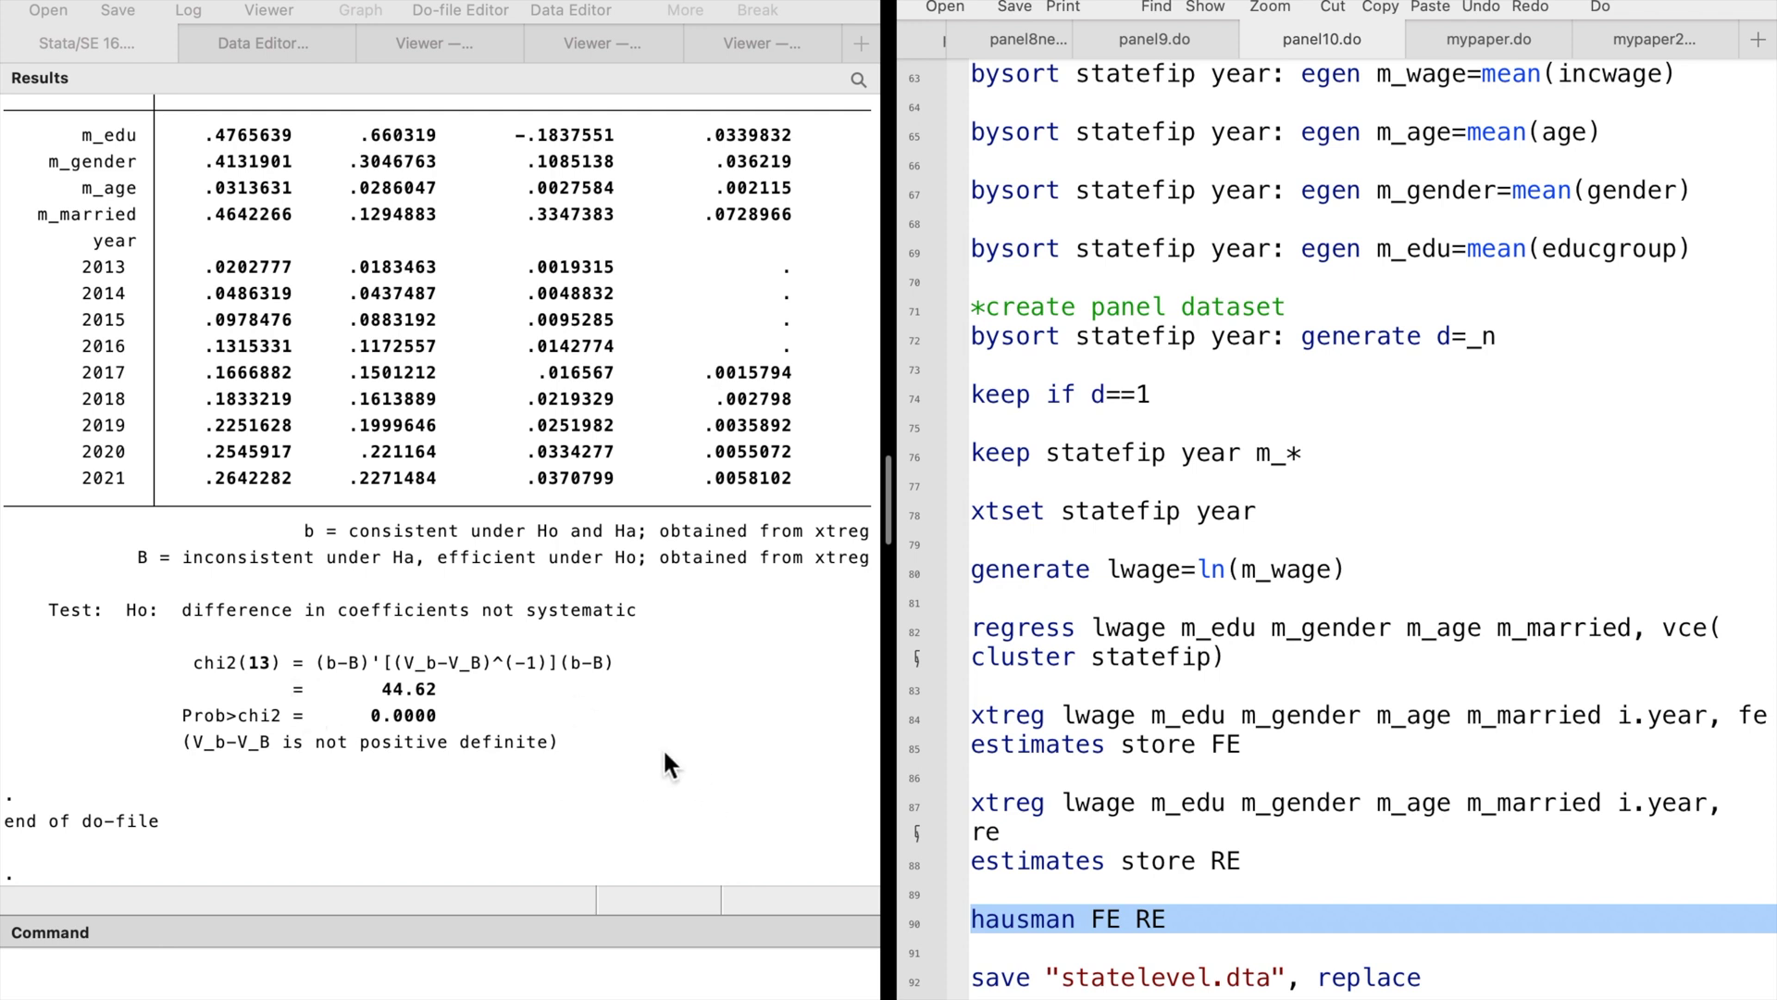
pyautogui.scroll(-1, 1094, 858)
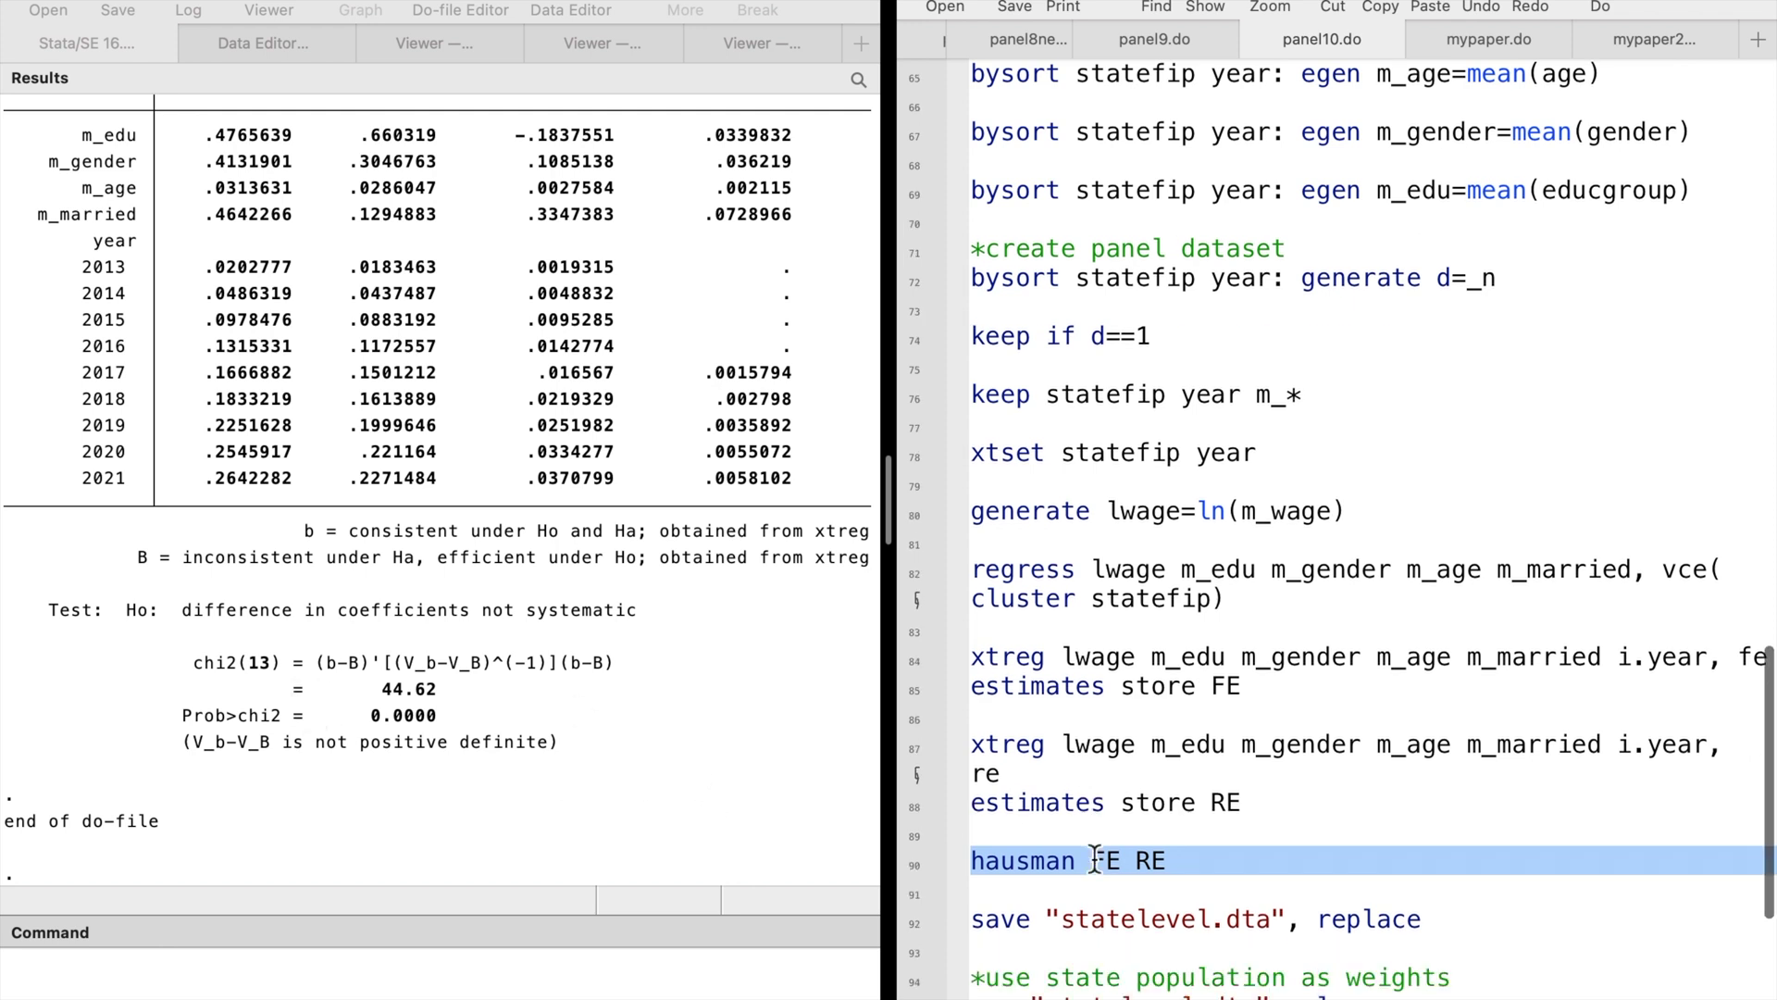
pyautogui.click(907, 933)
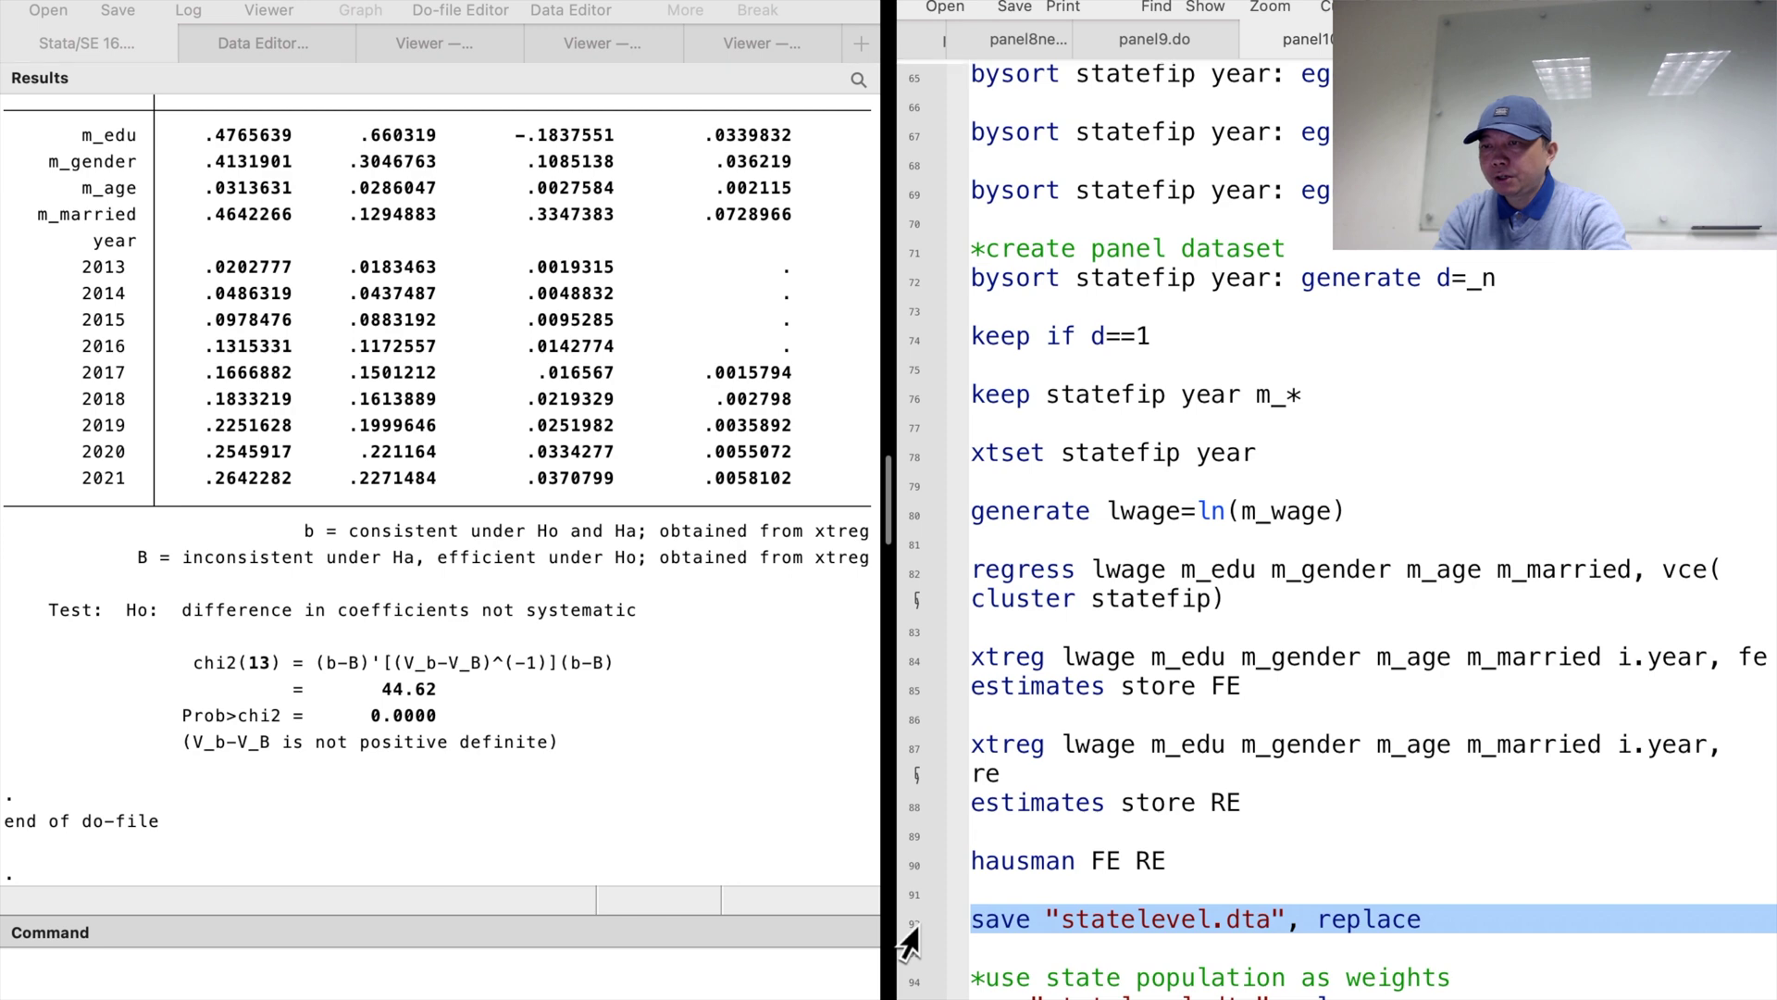
pyautogui.press('super+shift+d')
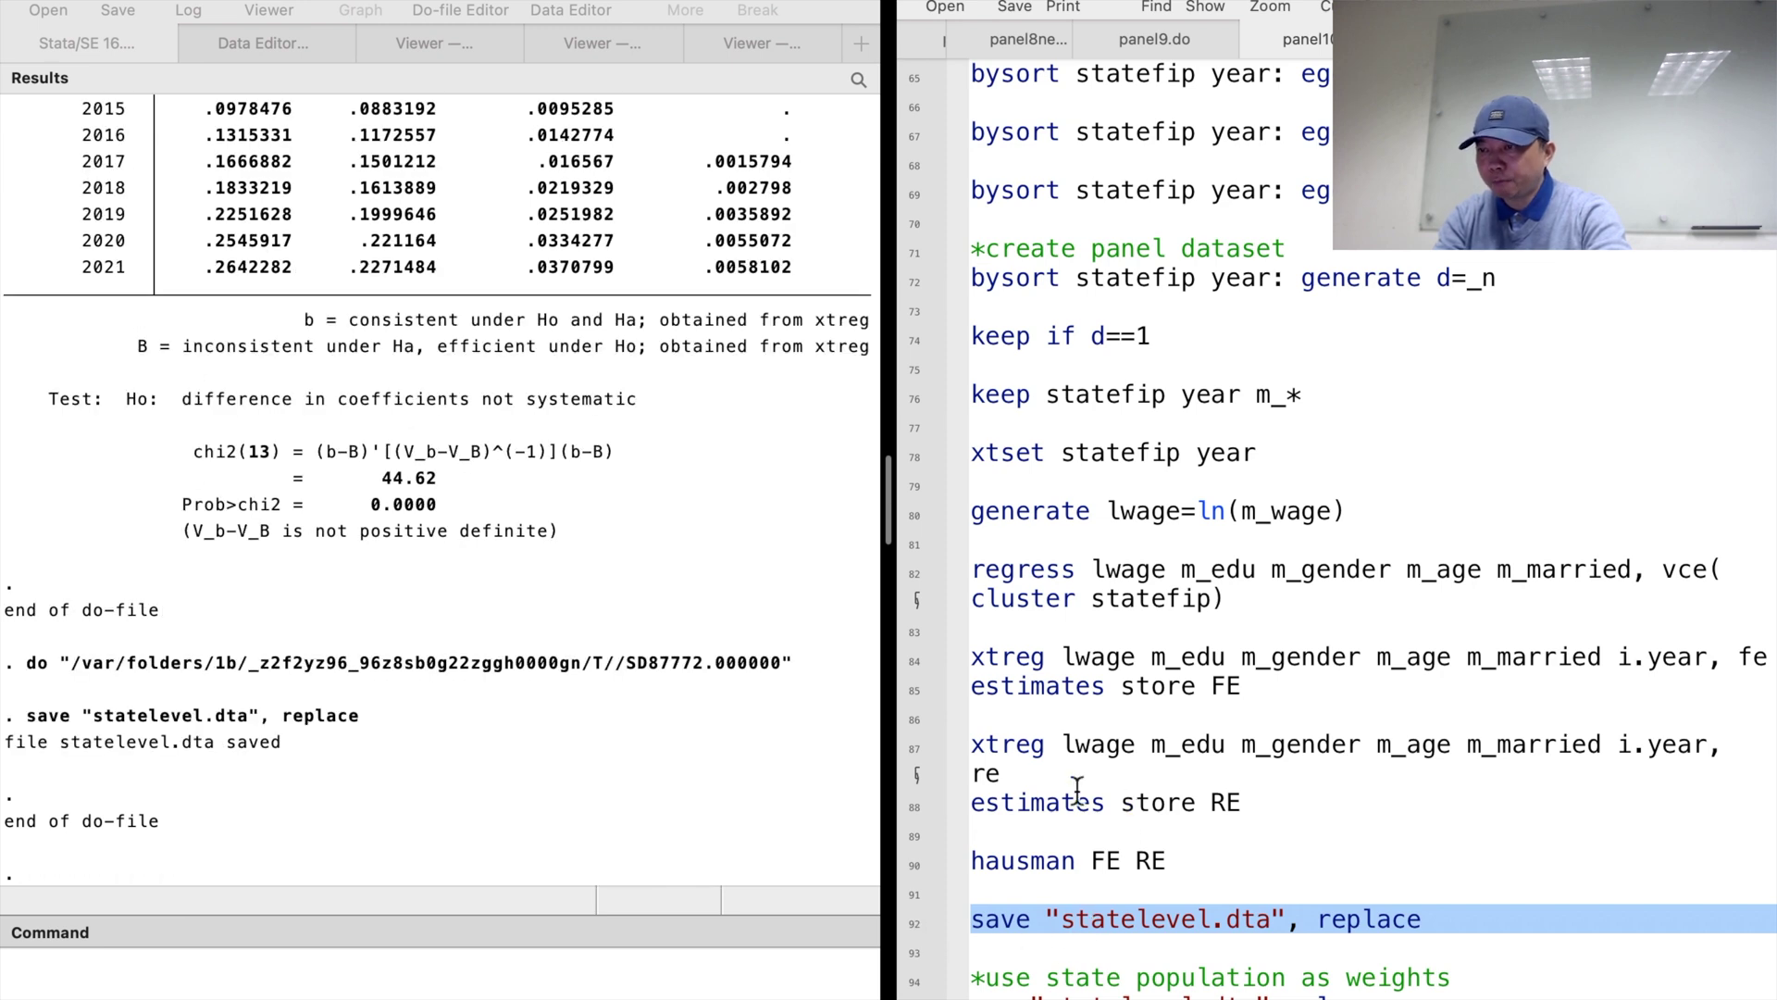
pyautogui.scroll(-5, 1077, 789)
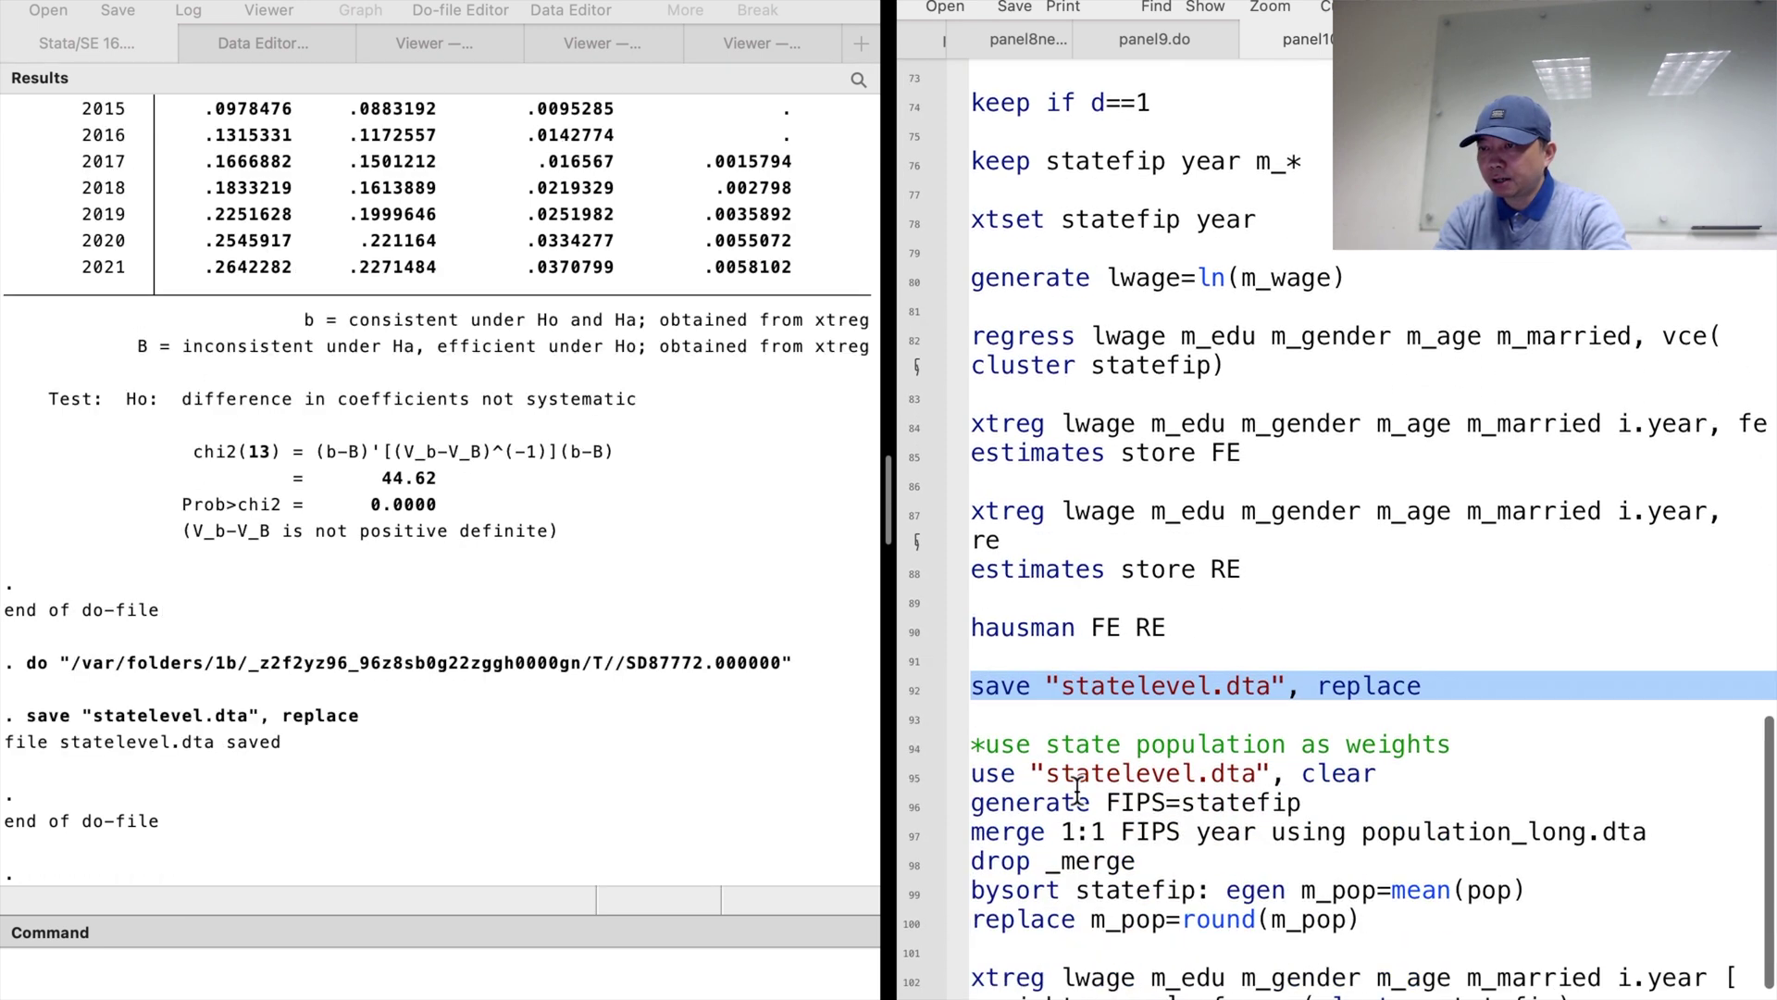
pyautogui.scroll(-3, 1076, 790)
# Merge population_long.dta into the panel, then average and round m_pop per state.
pyautogui.moveTo(910, 633); pyautogui.dragTo(908, 689)
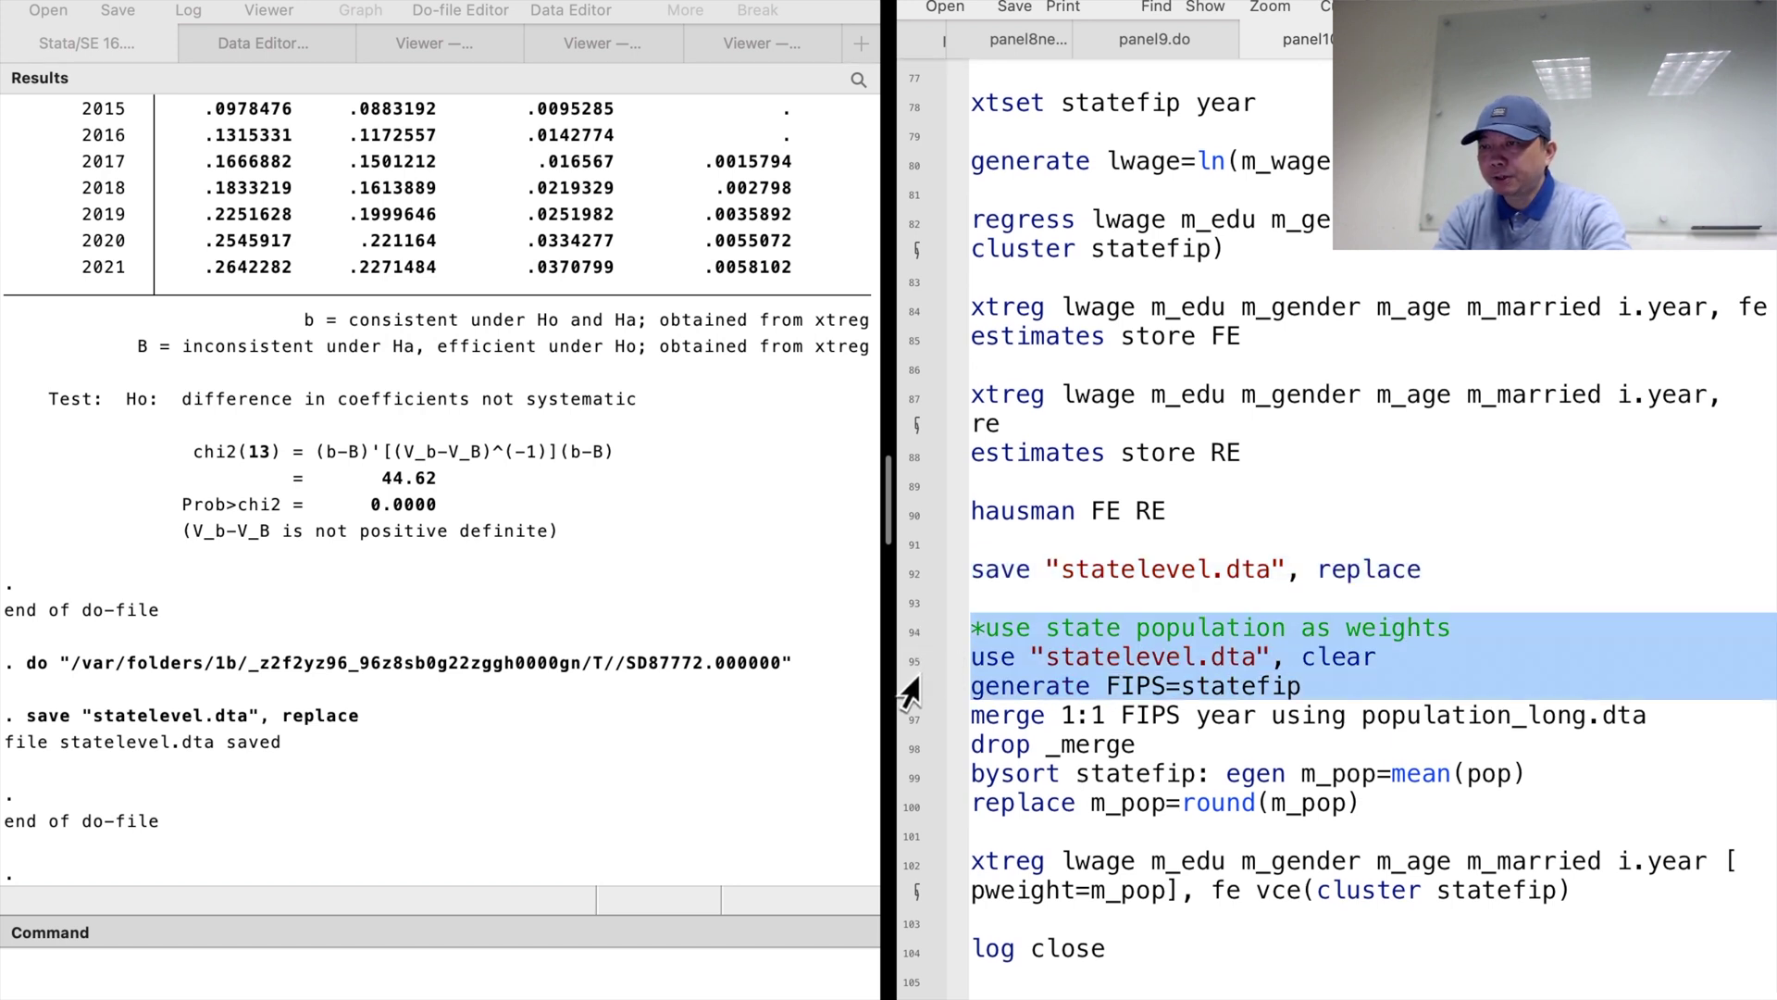
pyautogui.moveTo(907, 689); pyautogui.dragTo(898, 785)
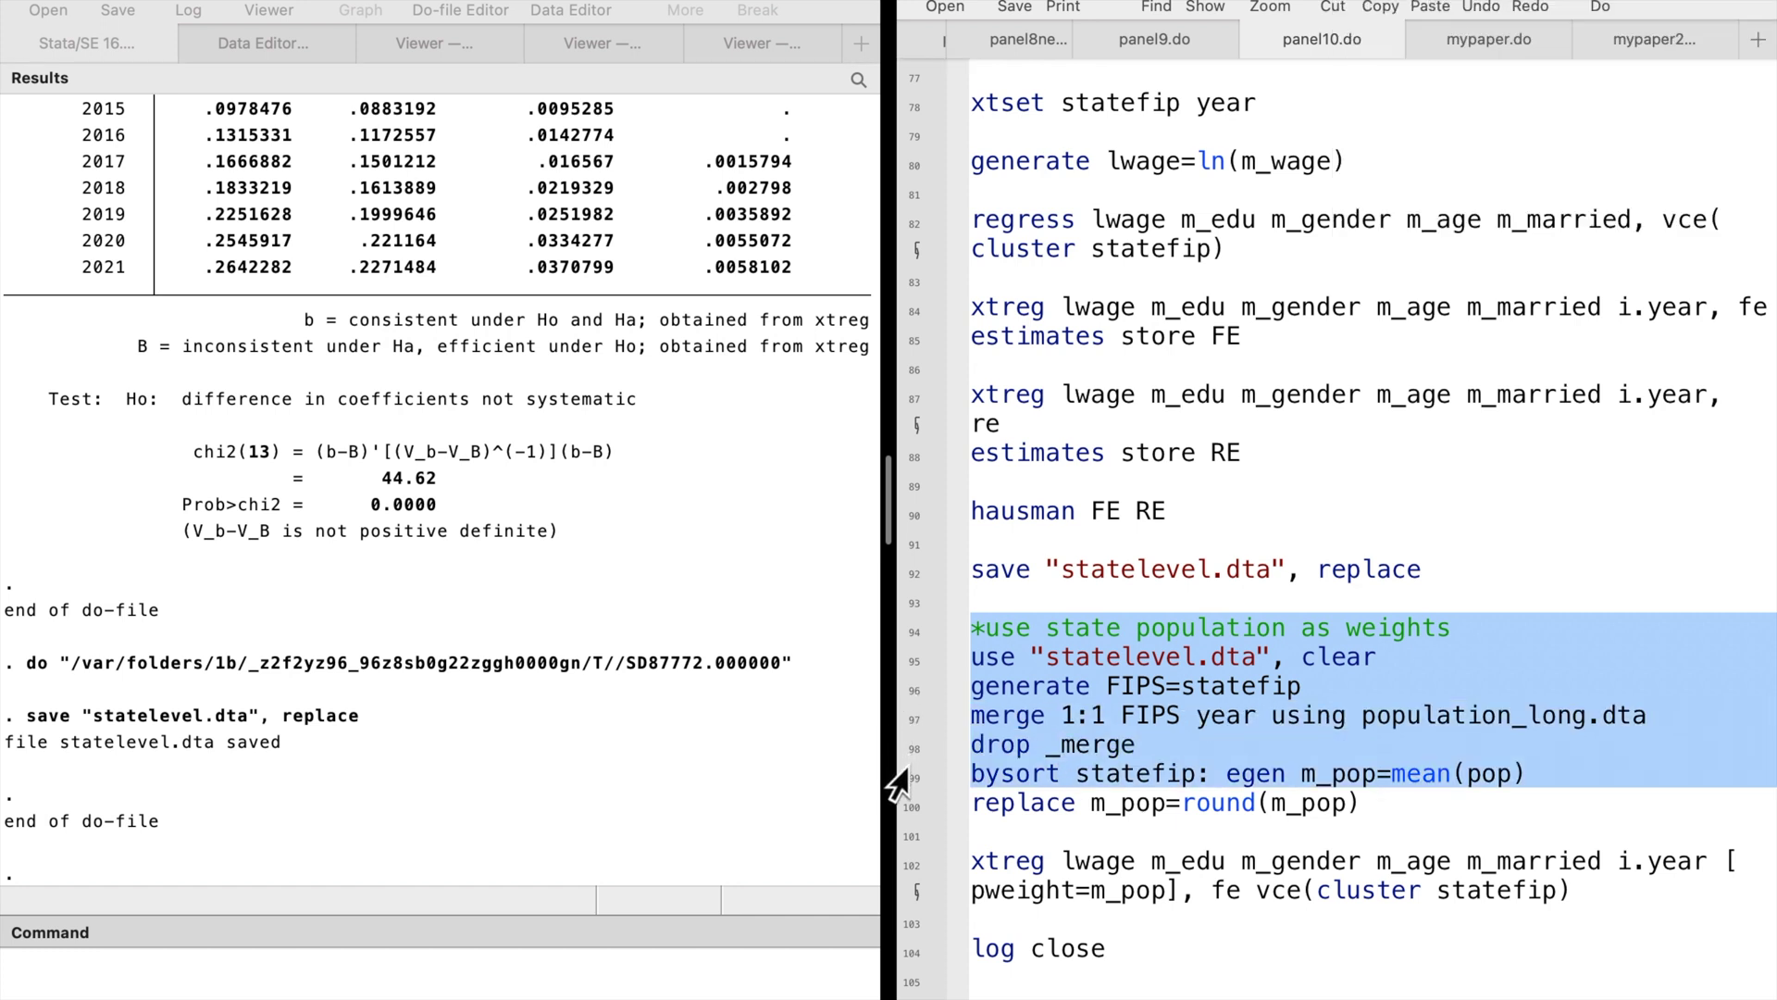
pyautogui.moveTo(898, 785); pyautogui.dragTo(898, 819)
pyautogui.press('super+shift+d')
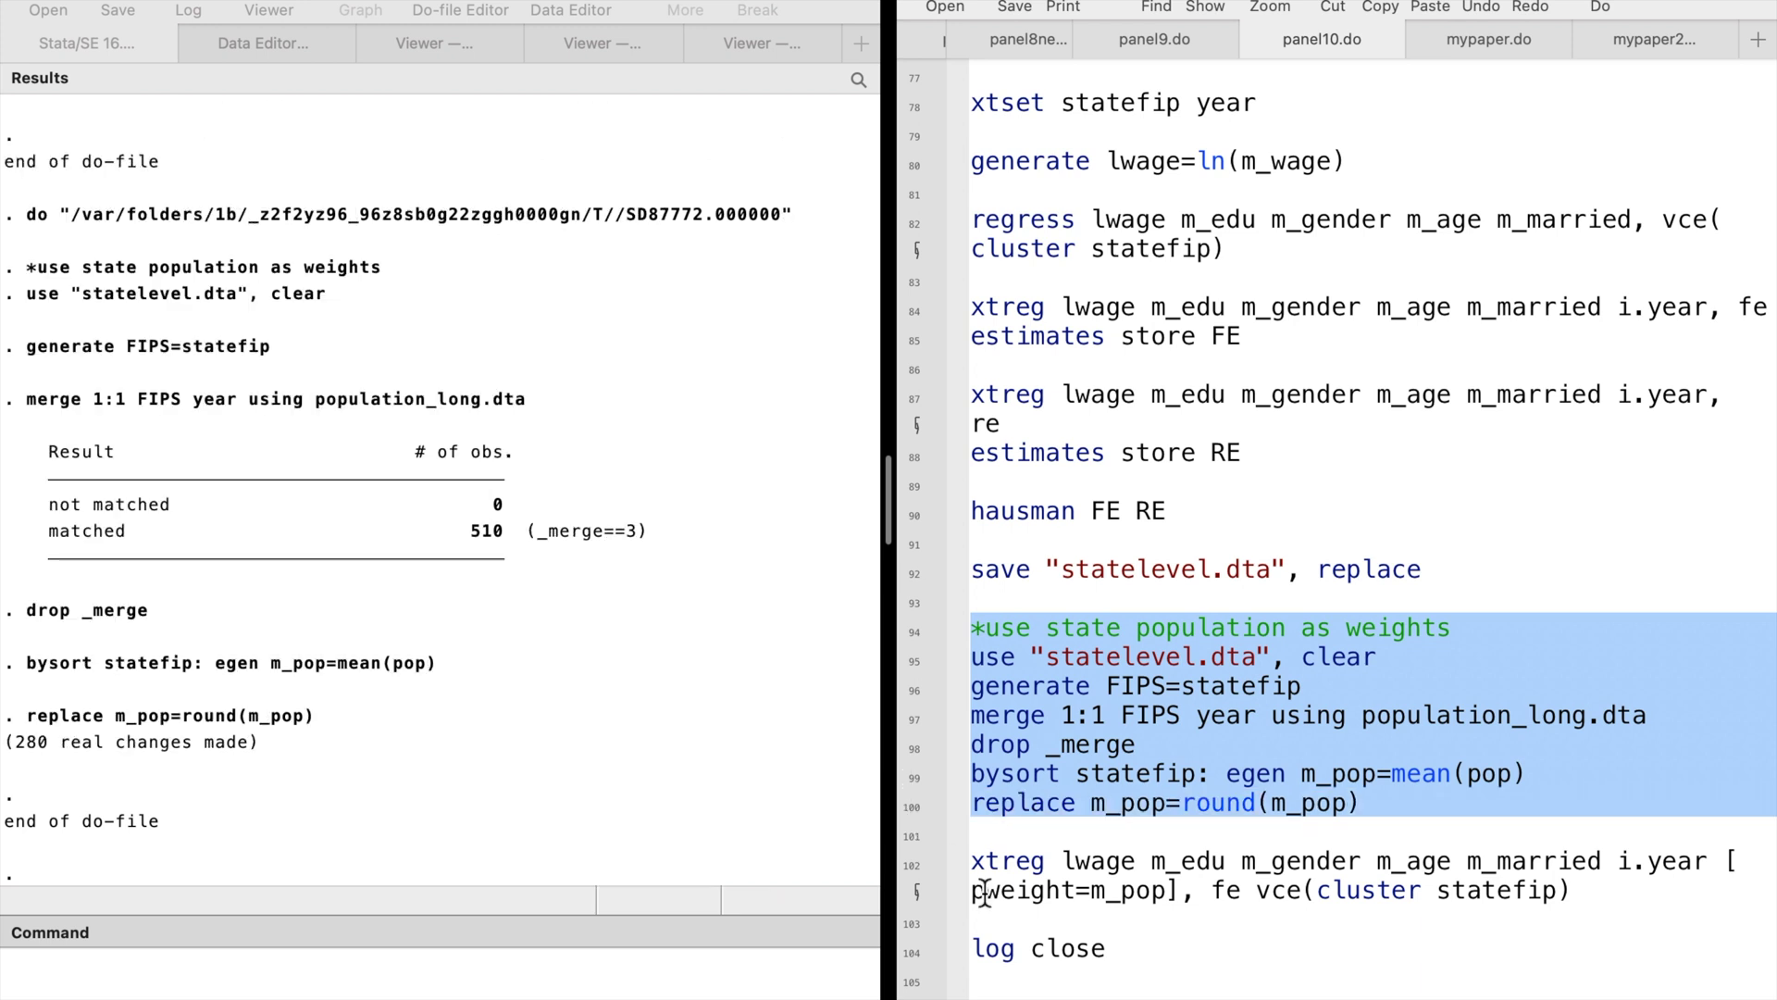
# Run the population-weighted fixed-effects regression, giving an m_edu coefficient of 0.474.
pyautogui.click(912, 880)
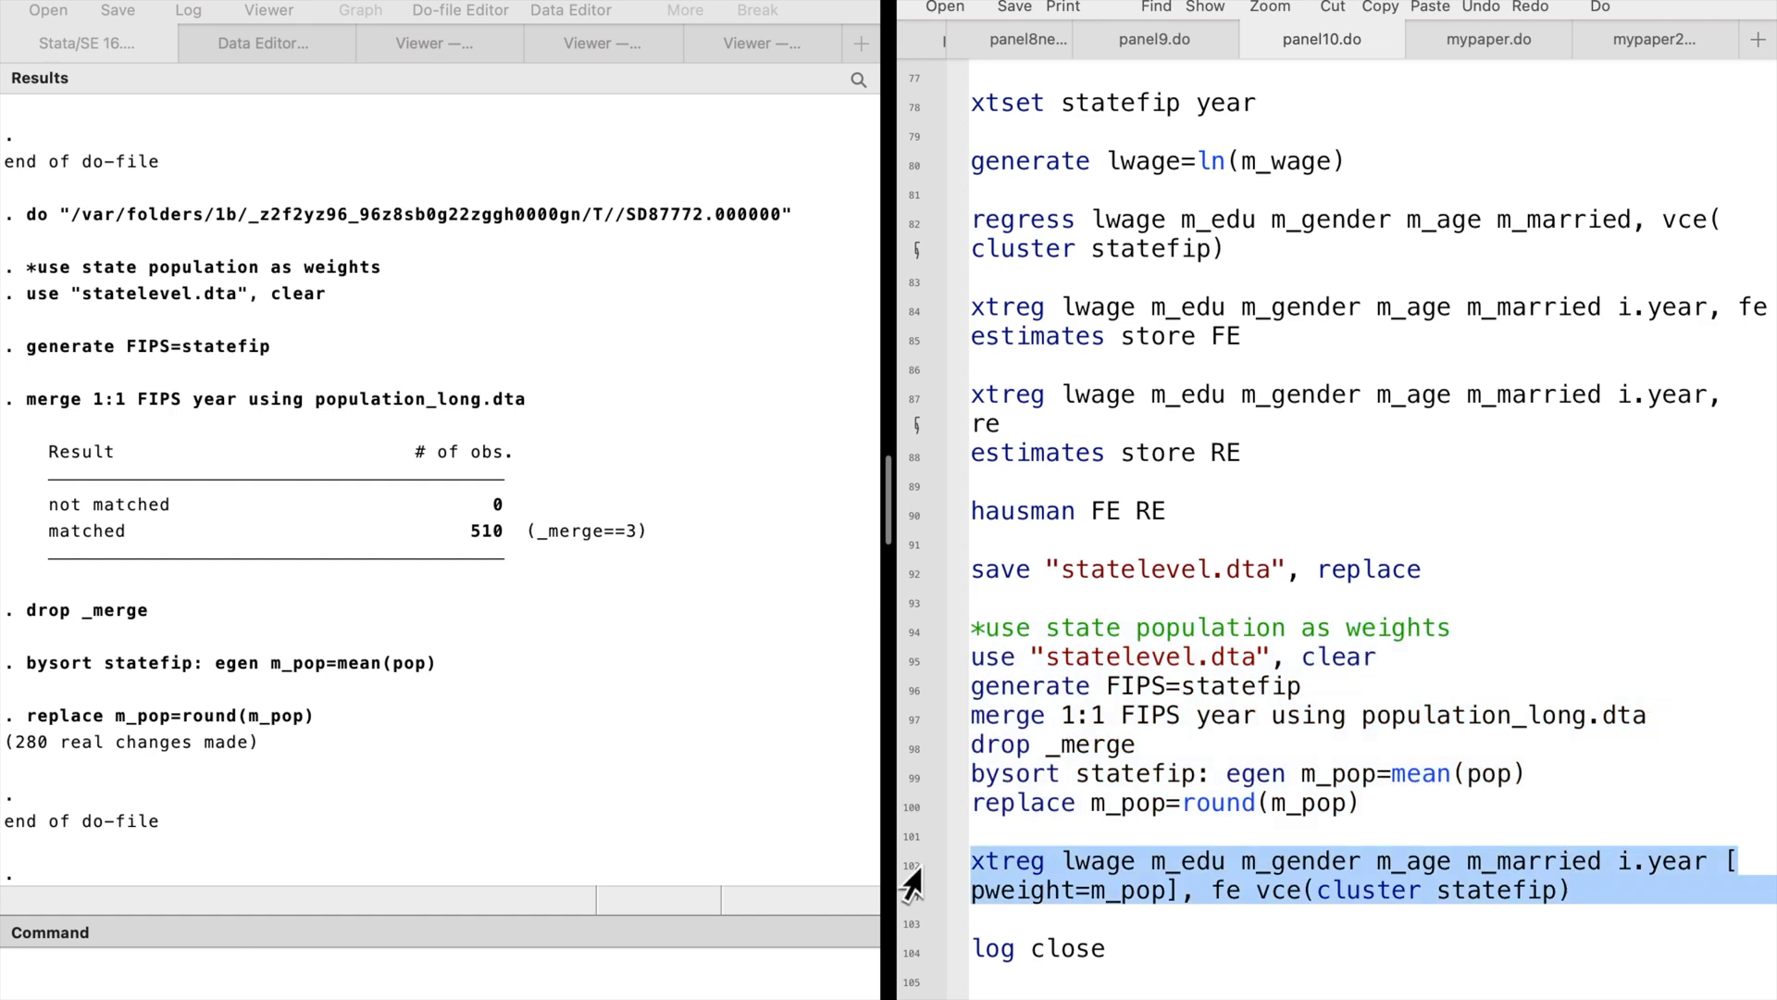
pyautogui.press('super+shift+d')
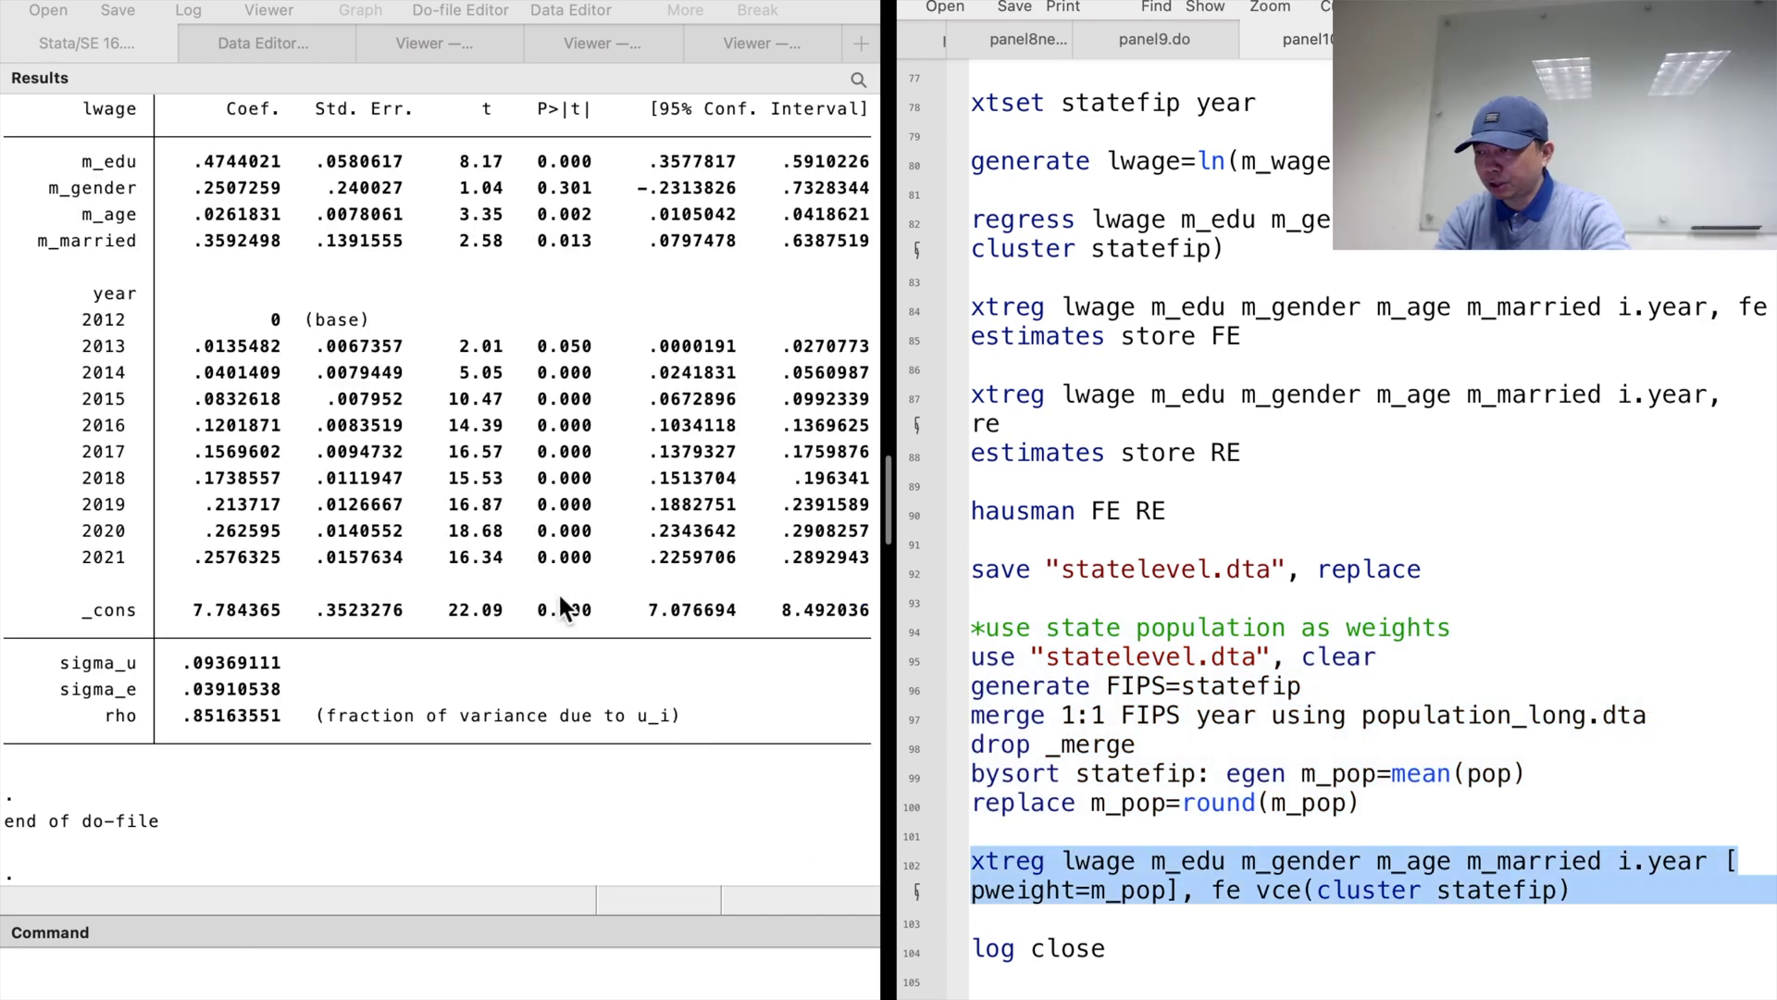
pyautogui.scroll(3, 557, 590)
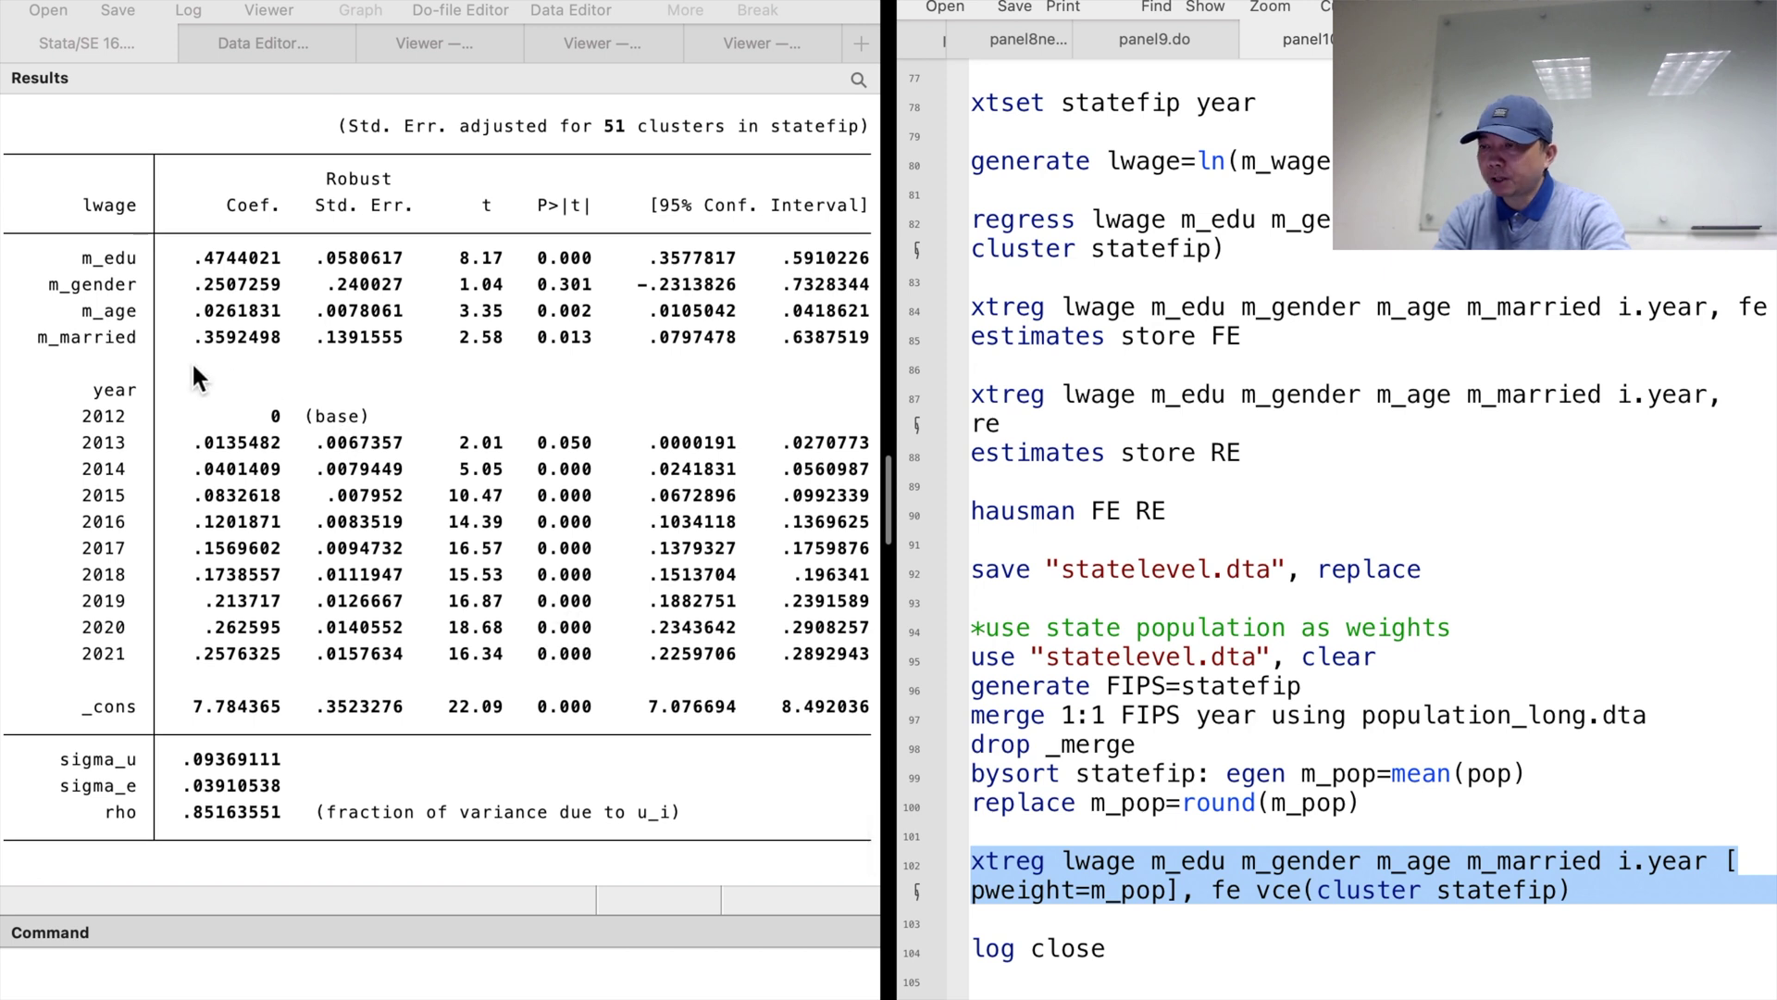